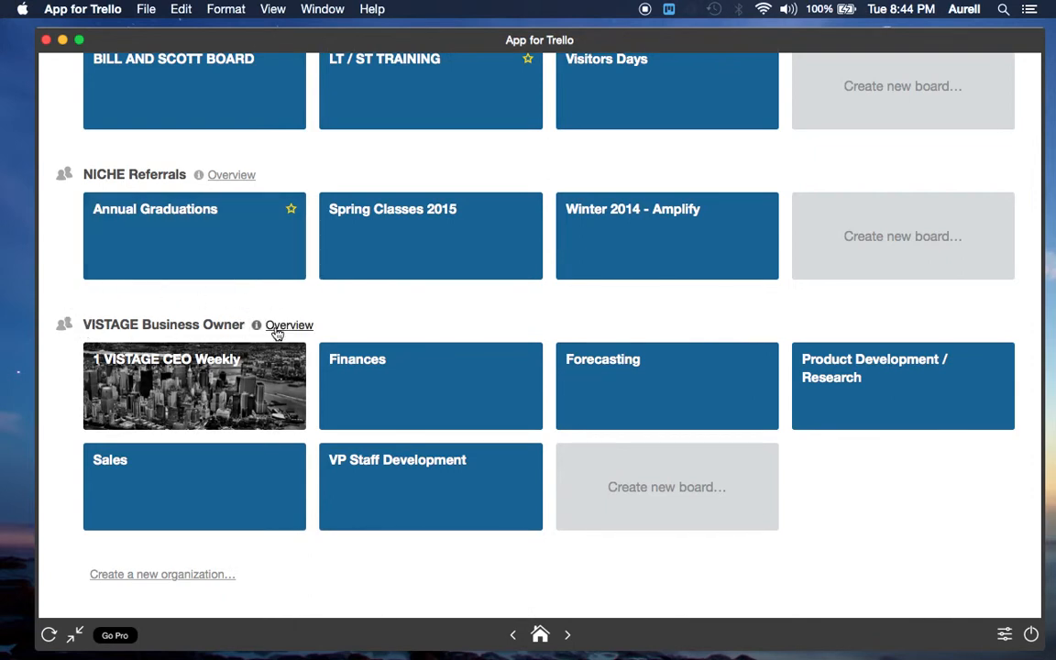
View the options for adding a new board or organization, and close them without choosing one
{"action": "scroll", "coordinate": [679, 283], "scroll_direction": "up", "scroll_amount": 10}
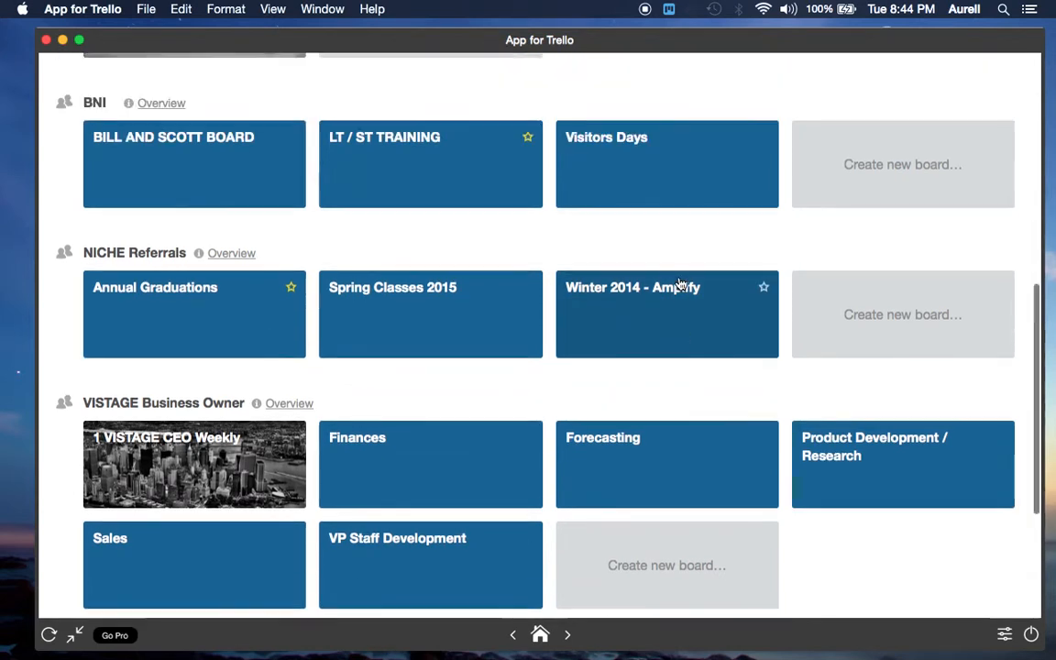
{"action": "scroll", "coordinate": [680, 282], "scroll_direction": "up", "scroll_amount": 5}
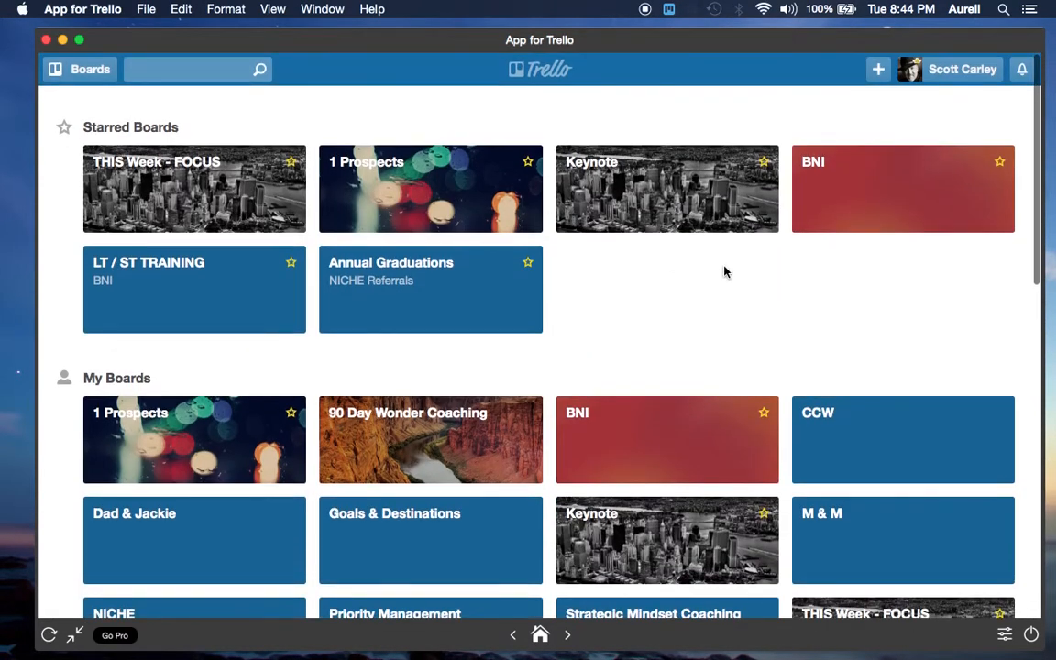
{"action": "left_click", "coordinate": [878, 73]}
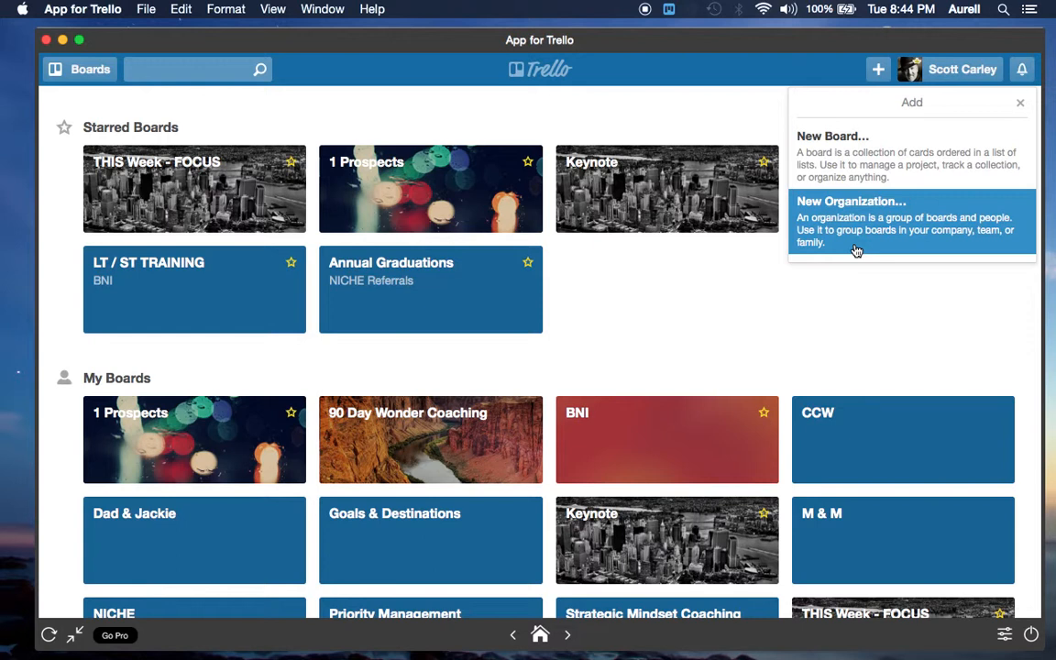
{"action": "left_click", "coordinate": [742, 294]}
Create a board titled Project Management in the VISTAGE Business Owner organization
{"action": "scroll", "coordinate": [742, 295], "scroll_direction": "down", "scroll_amount": 2}
{"action": "scroll", "coordinate": [742, 296], "scroll_direction": "down", "scroll_amount": 12}
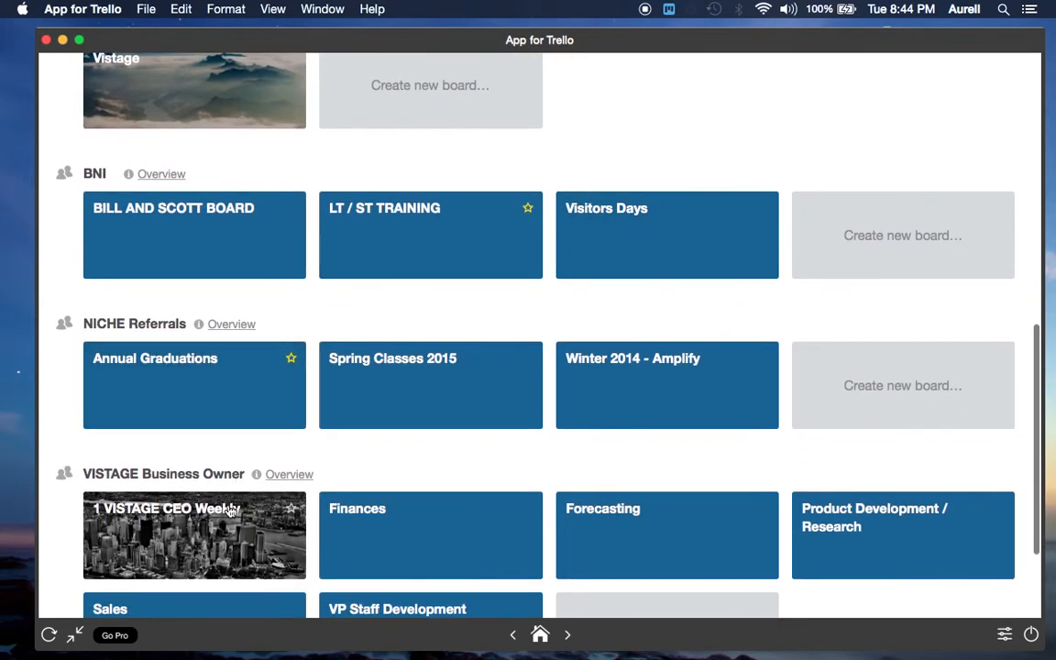
{"action": "scroll", "coordinate": [394, 476], "scroll_direction": "down", "scroll_amount": 2}
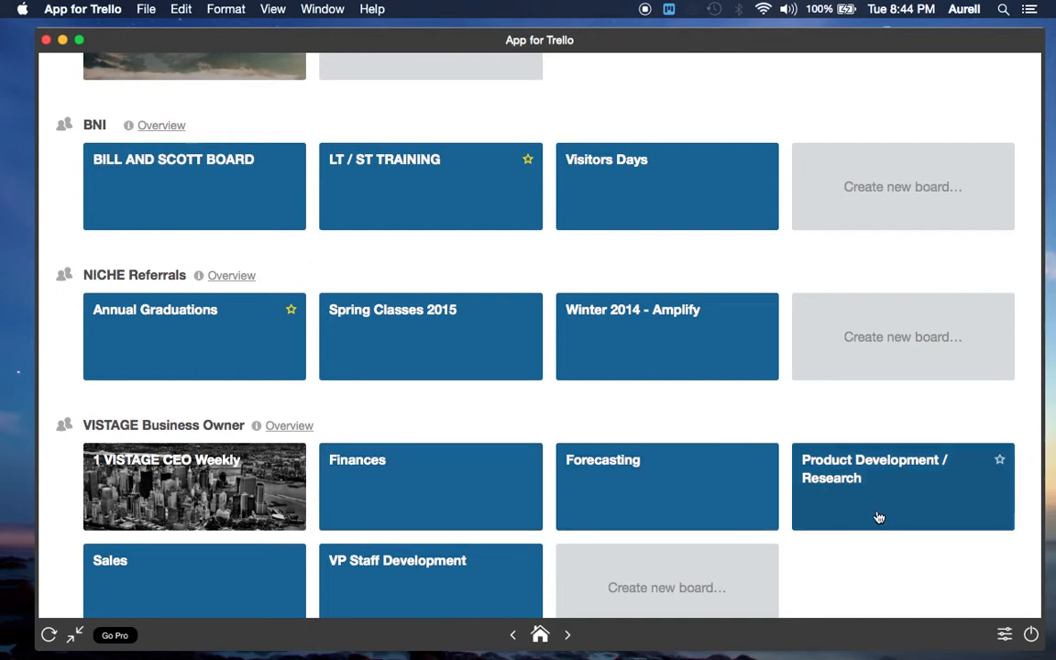
{"action": "scroll", "coordinate": [878, 518], "scroll_direction": "down", "scroll_amount": 2}
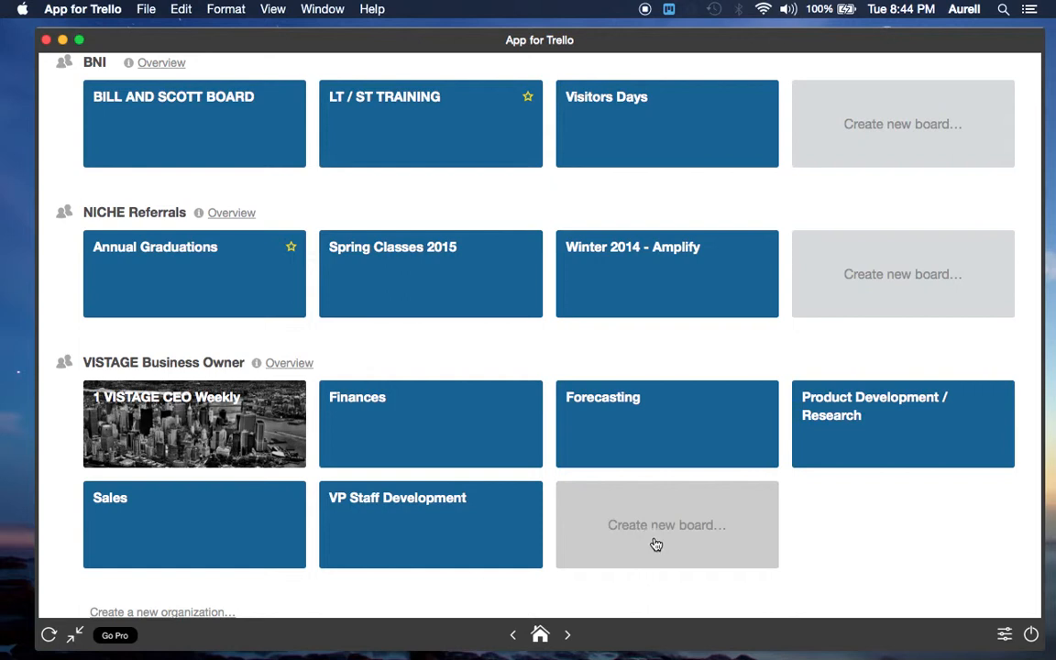
{"action": "left_click", "coordinate": [667, 532]}
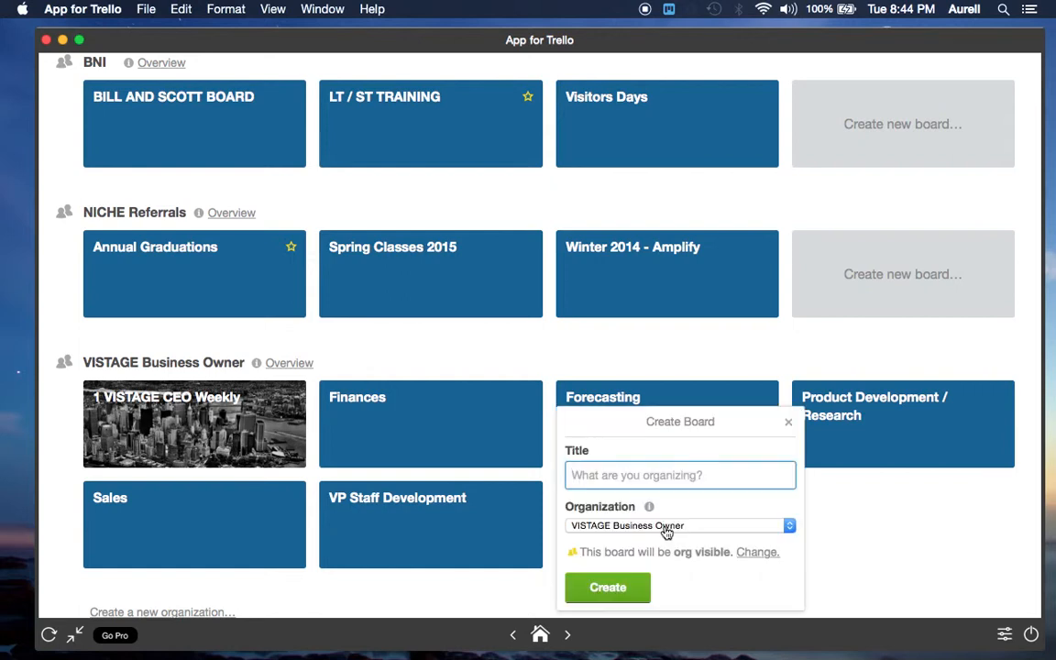
{"action": "type", "text": "P"}
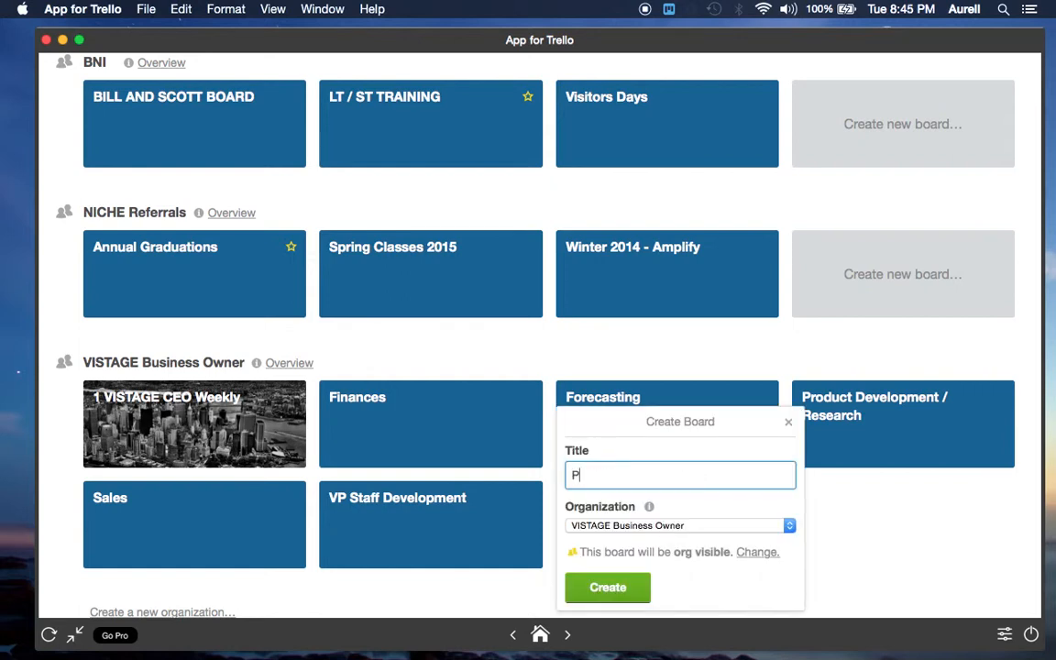
{"action": "type", "text": "roject Management"}
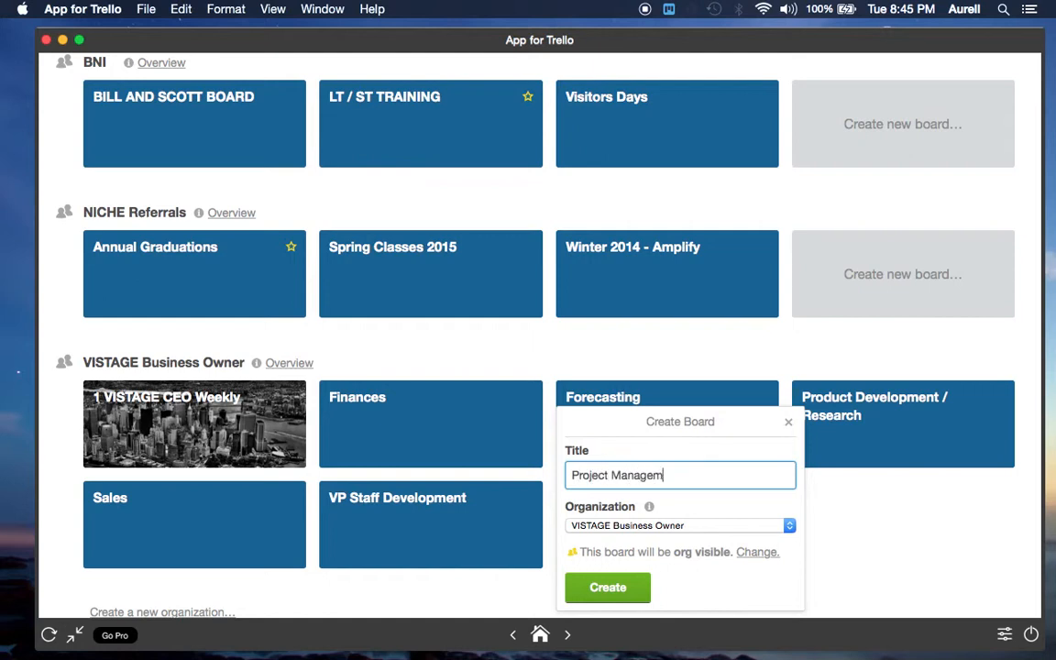
{"action": "left_click", "coordinate": [618, 589]}
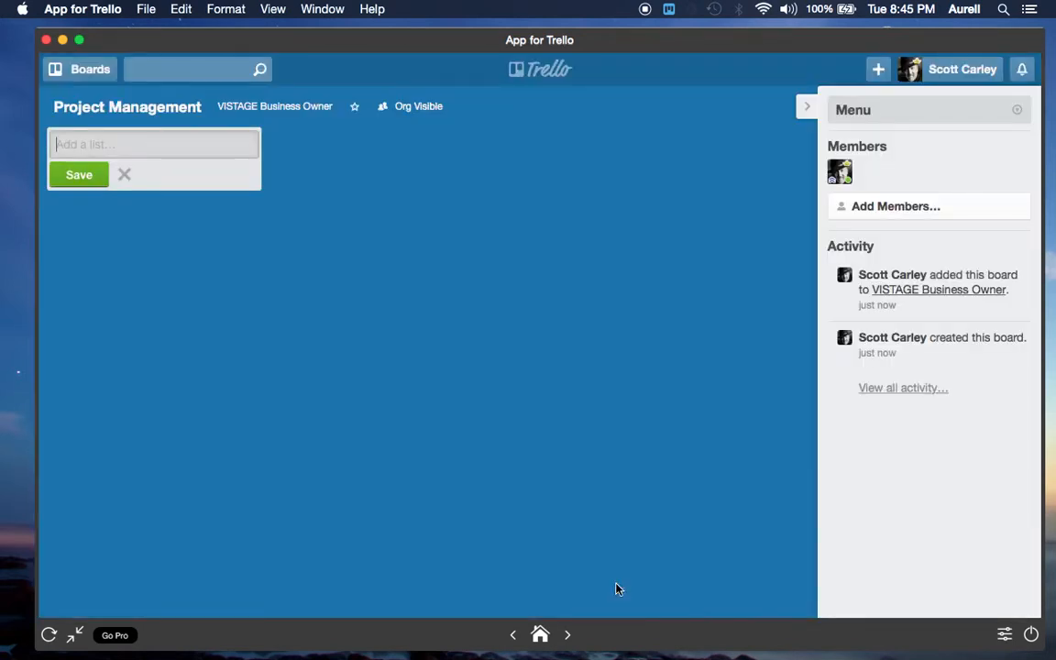
Return to the boards overview and reopen the Project Management board from the VISTAGE Business Owner organization
{"action": "left_click", "coordinate": [540, 636]}
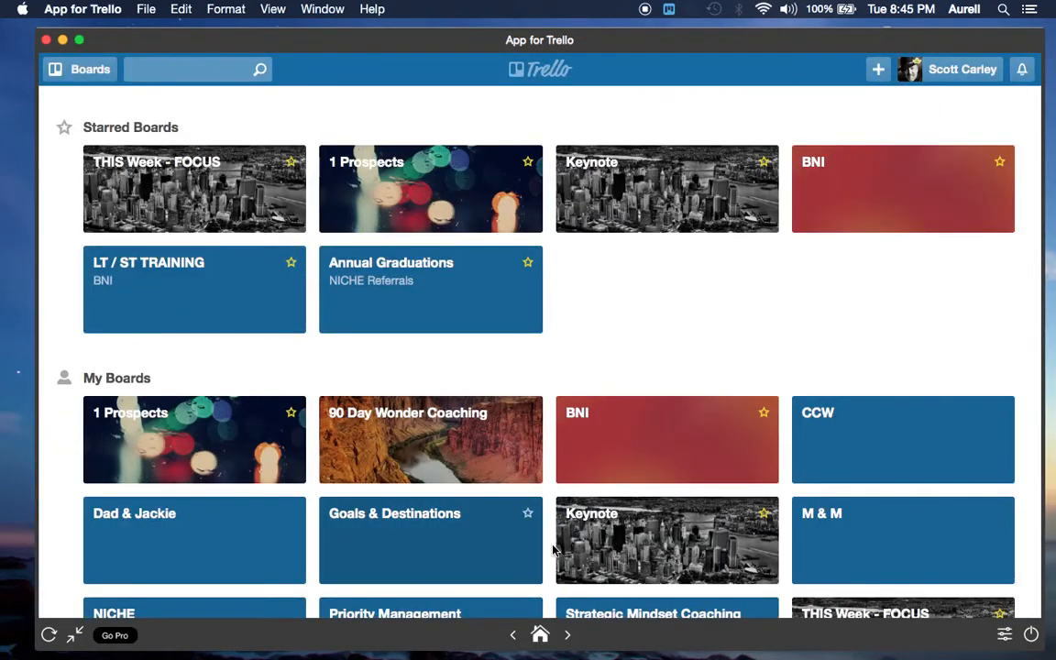
{"action": "scroll", "coordinate": [553, 549], "scroll_direction": "down", "scroll_amount": 10}
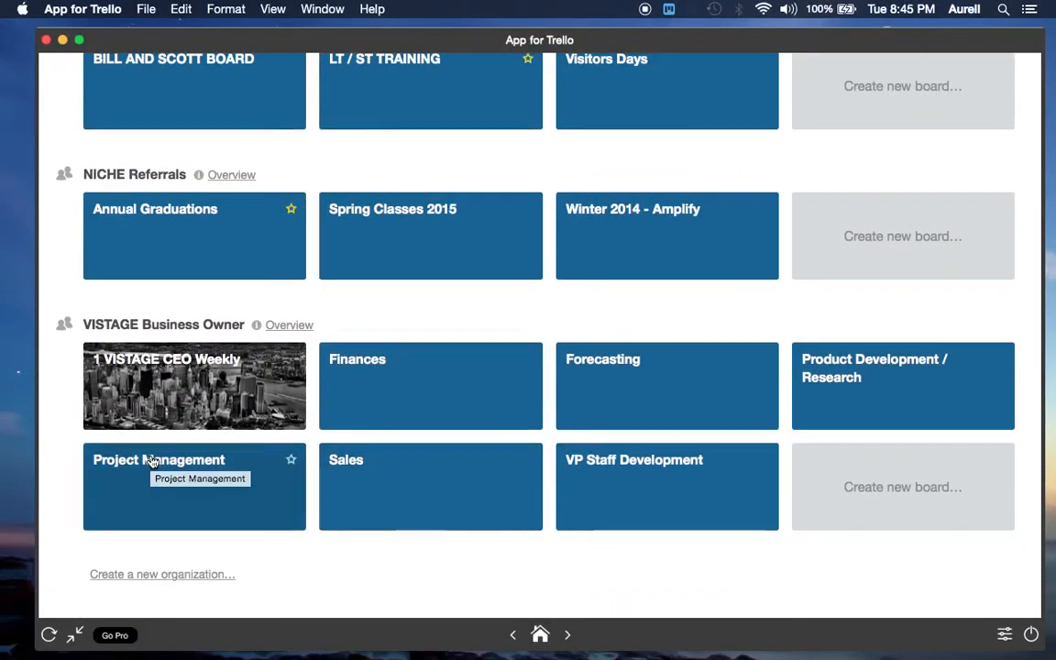
{"action": "left_click", "coordinate": [168, 502]}
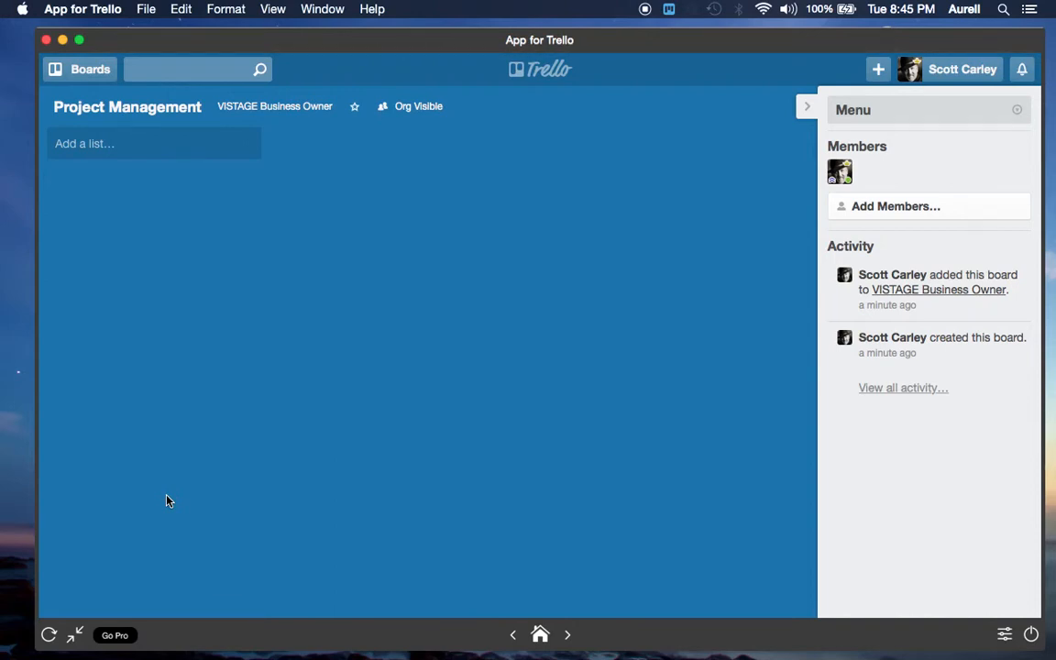
Add two lists named 7-11 Store and Macys Store to the Project Management board
{"action": "left_click", "coordinate": [77, 151]}
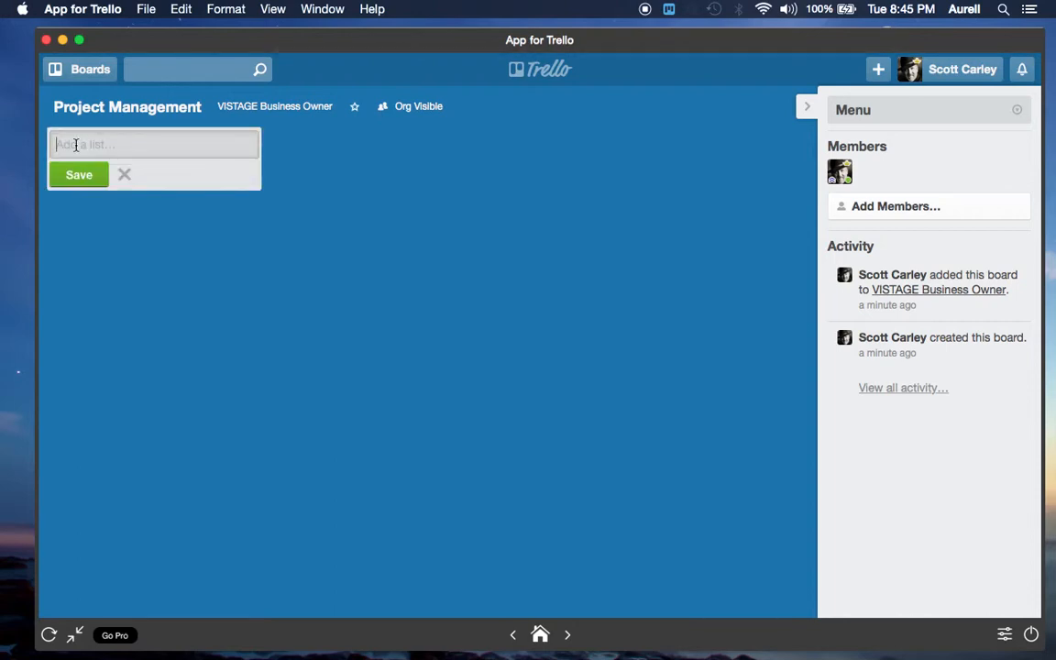
{"action": "type", "text": "7-11 Store"}
{"action": "left_click", "coordinate": [79, 175]}
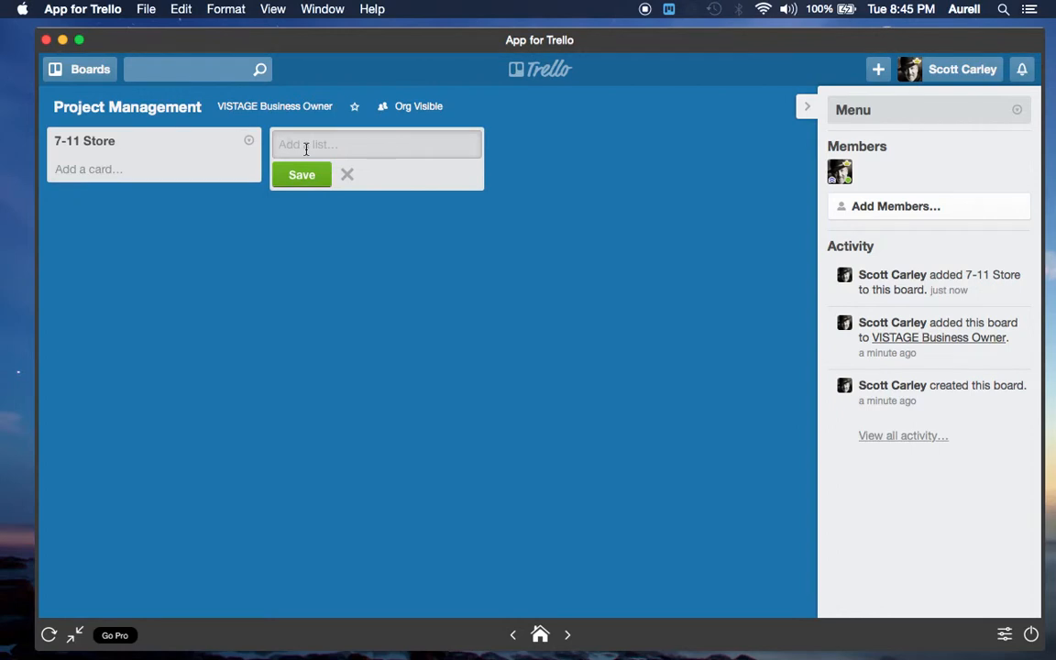
{"action": "type", "text": "Macys Store"}
{"action": "left_click", "coordinate": [307, 177]}
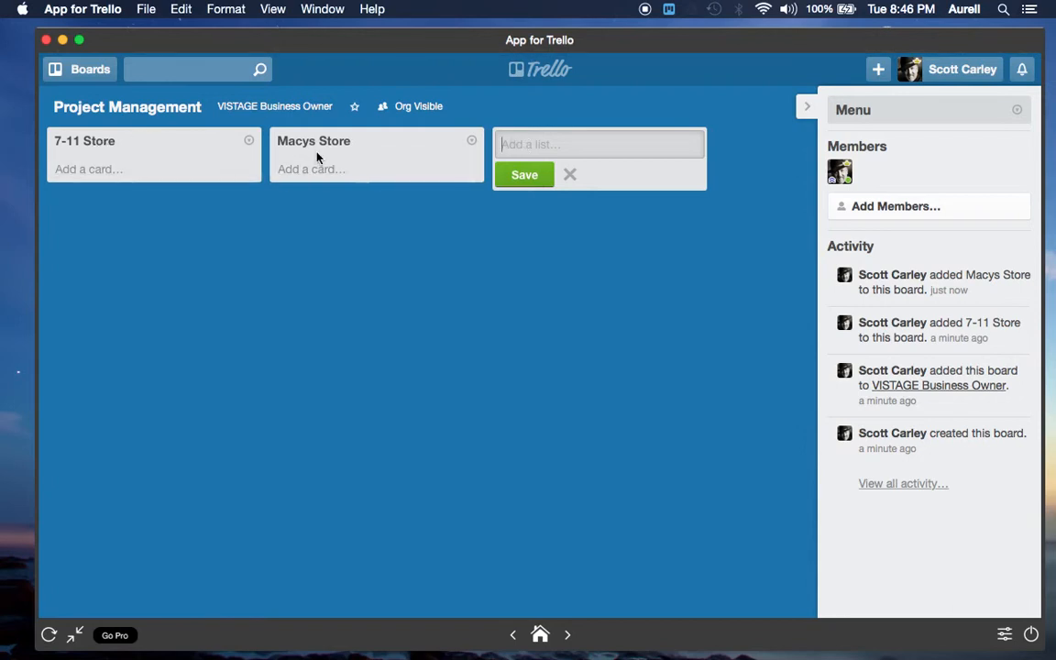
Add the cards Blue Prints and Bid / Proposal to the 7-11 Store list
{"action": "left_click", "coordinate": [89, 170]}
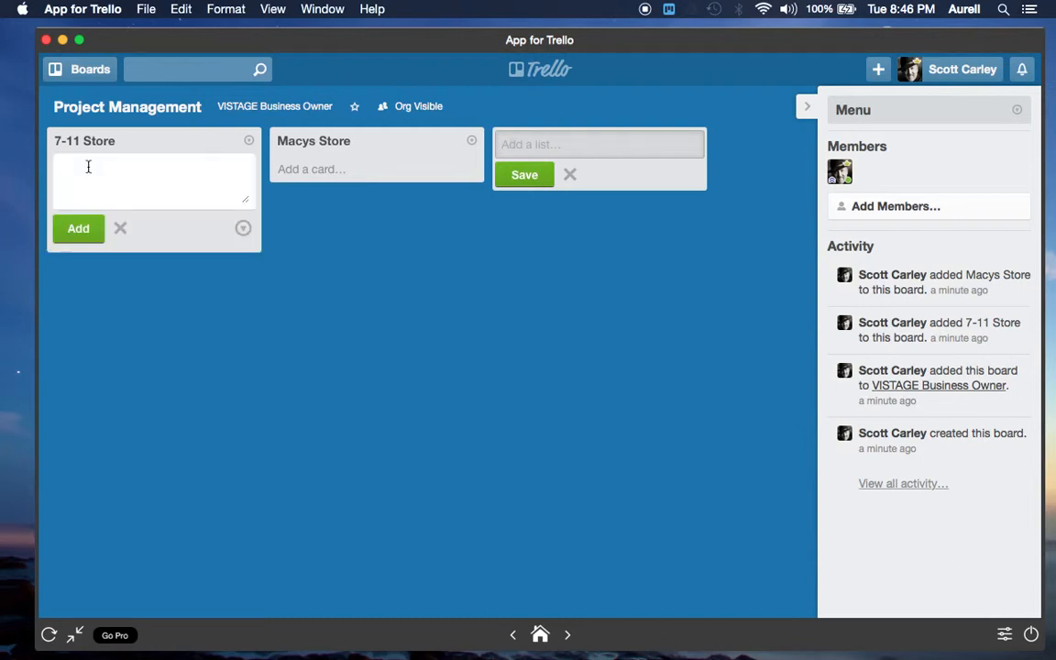
{"action": "type", "text": "Blue Prints"}
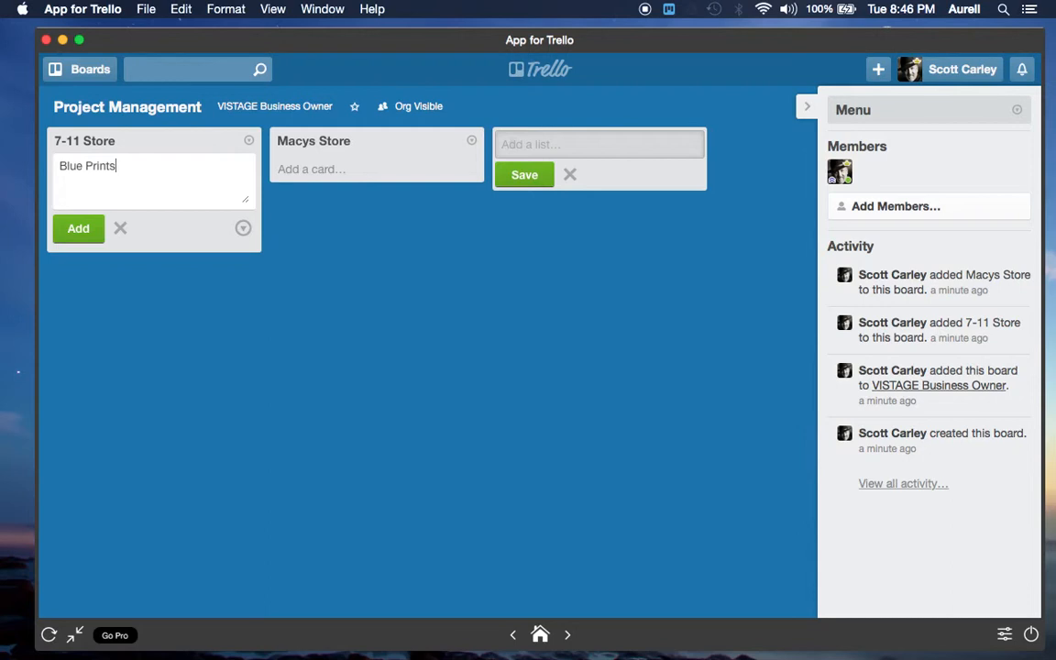
{"action": "left_click", "coordinate": [79, 229]}
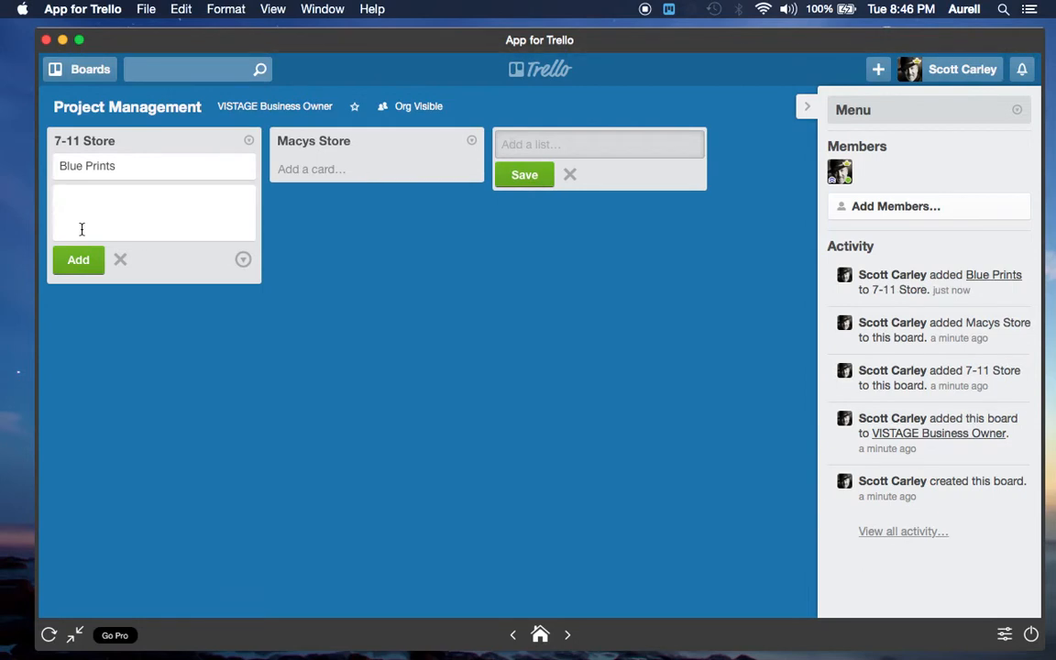
{"action": "type", "text": "Bid / Proposal"}
{"action": "key", "text": "Return"}
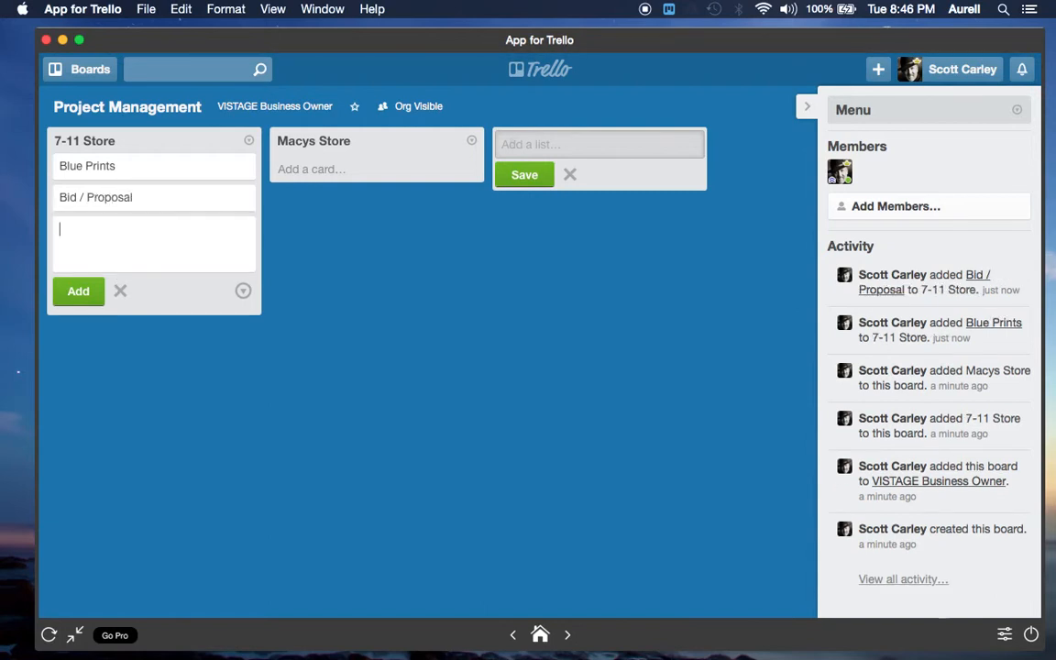
Add the cards Budget and Installation to the 7-11 Store list below Bid / Proposal
{"action": "type", "text": "Budget"}
{"action": "key", "text": "Return"}
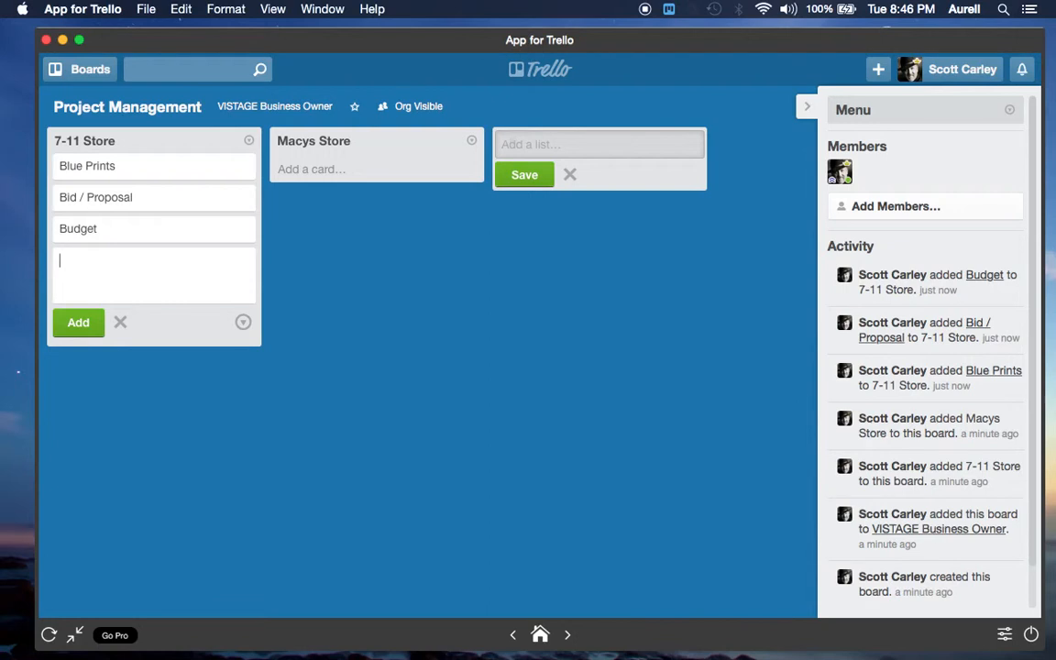
{"action": "type", "text": "Installation"}
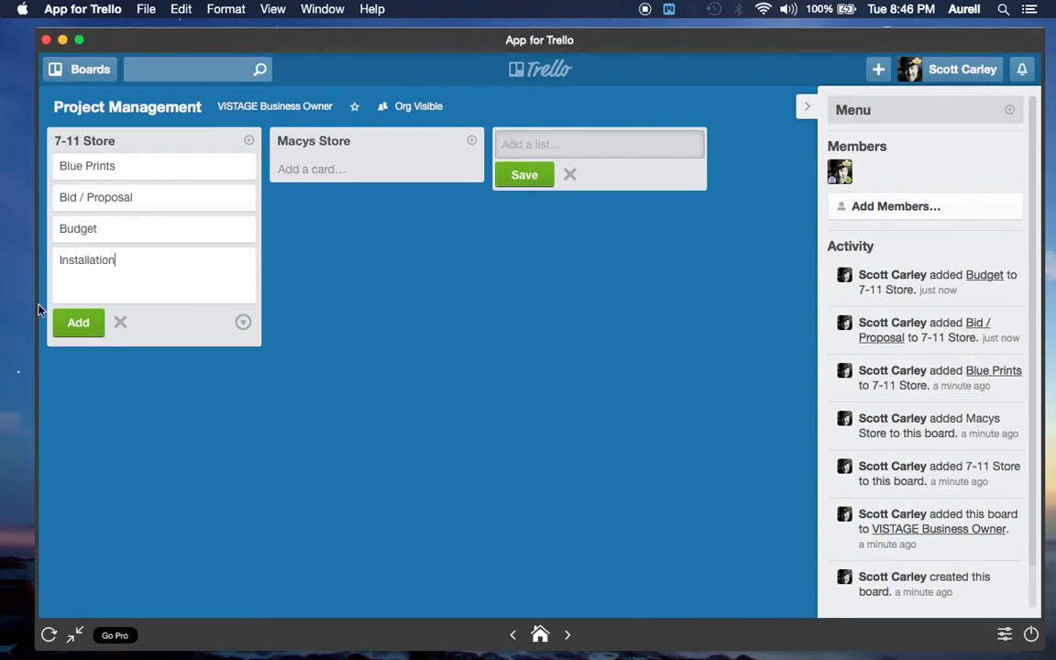
{"action": "left_click", "coordinate": [66, 322]}
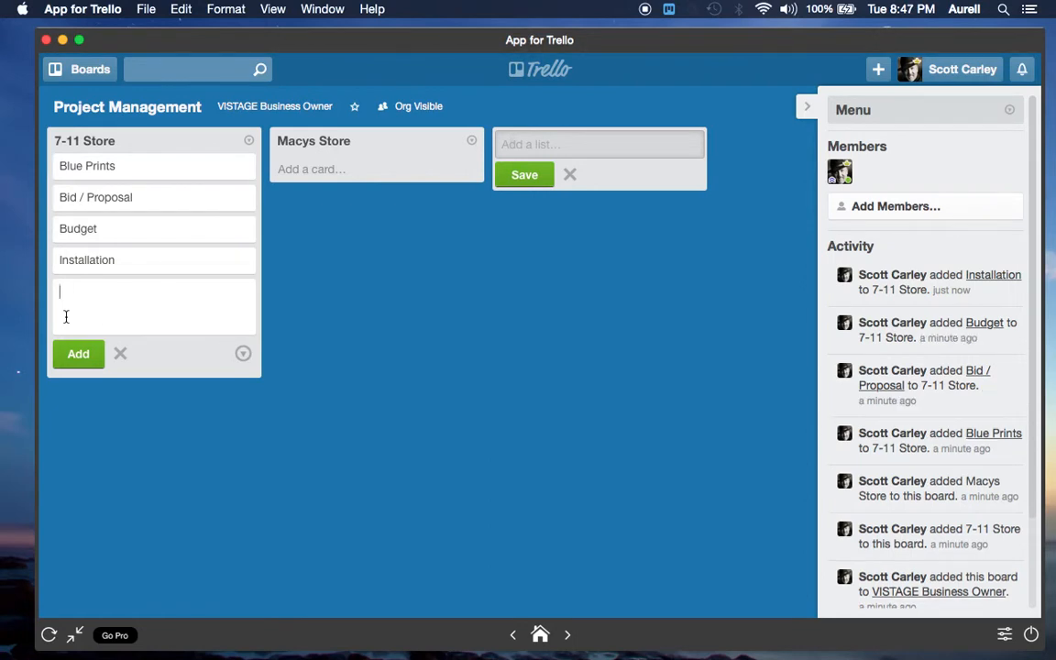
Open the Installation card and choose 02/27/2015 as its due date
{"action": "left_click", "coordinate": [89, 263]}
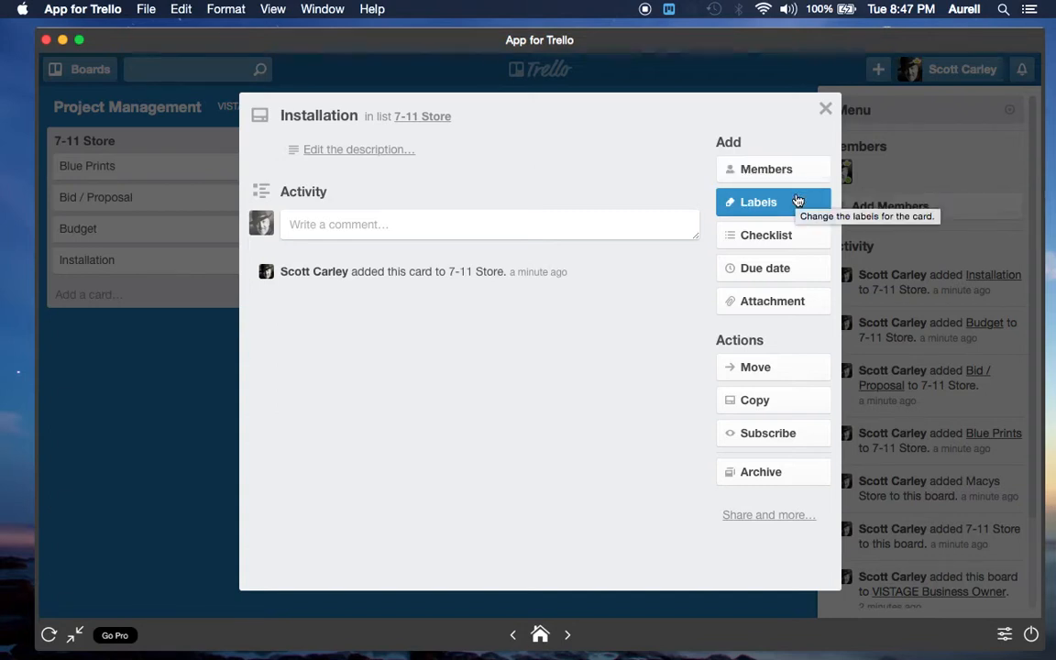
{"action": "left_click", "coordinate": [792, 275]}
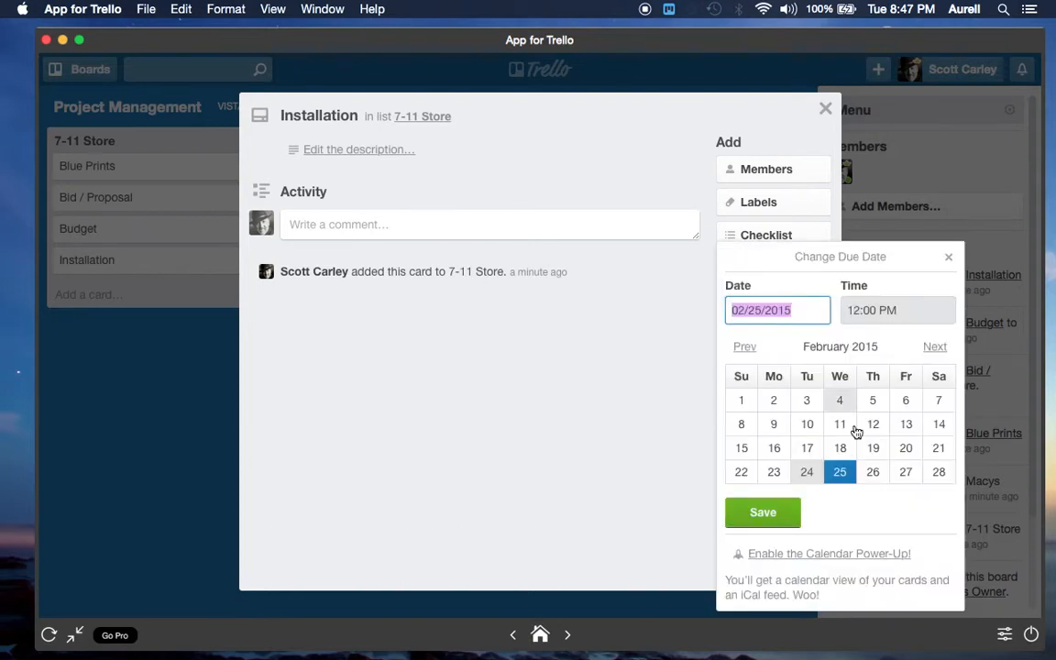
{"action": "left_click", "coordinate": [905, 473]}
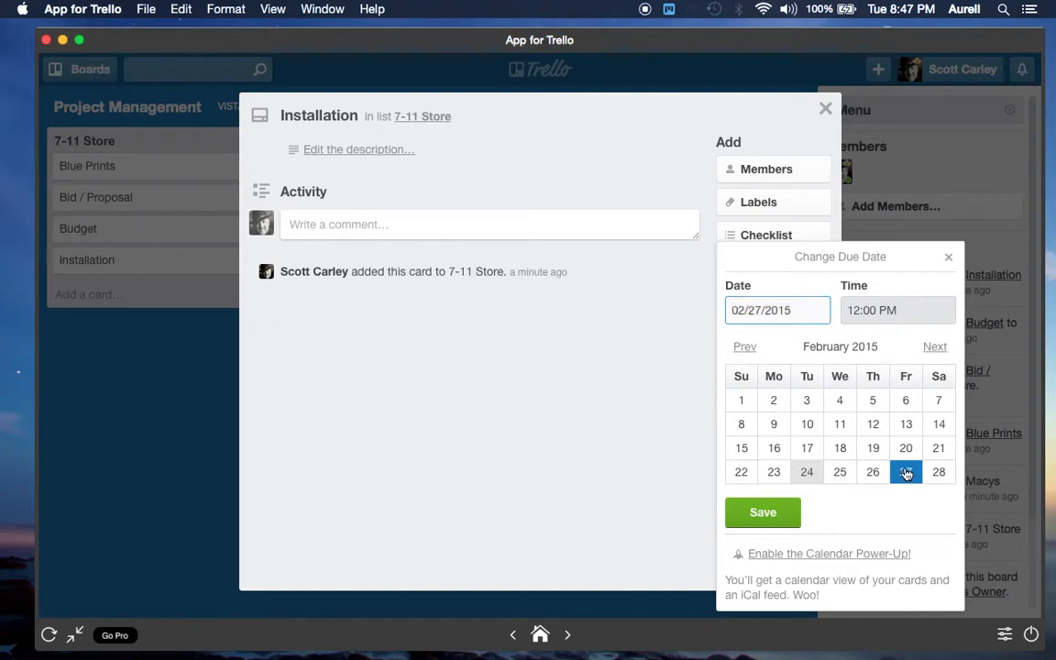
Set the Installation card's due time to 7:30 AM and save the due date
{"action": "left_click", "coordinate": [861, 313]}
{"action": "key", "text": "BackSpace"}
{"action": "key", "text": "BackSpace"}
{"action": "type", "text": "7"}
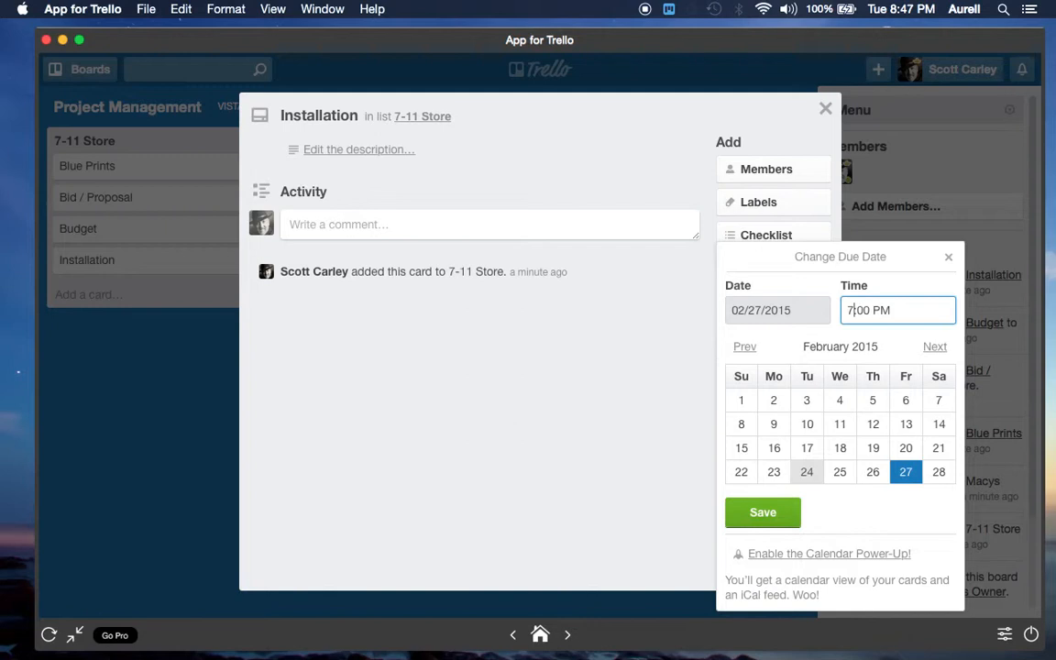
{"action": "key", "text": "Right"}
{"action": "type", "text": "3"}
{"action": "key", "text": "Delete"}
{"action": "left_click", "coordinate": [878, 311]}
{"action": "key", "text": "BackSpace"}
{"action": "type", "text": "a"}
{"action": "left_click", "coordinate": [764, 516]}
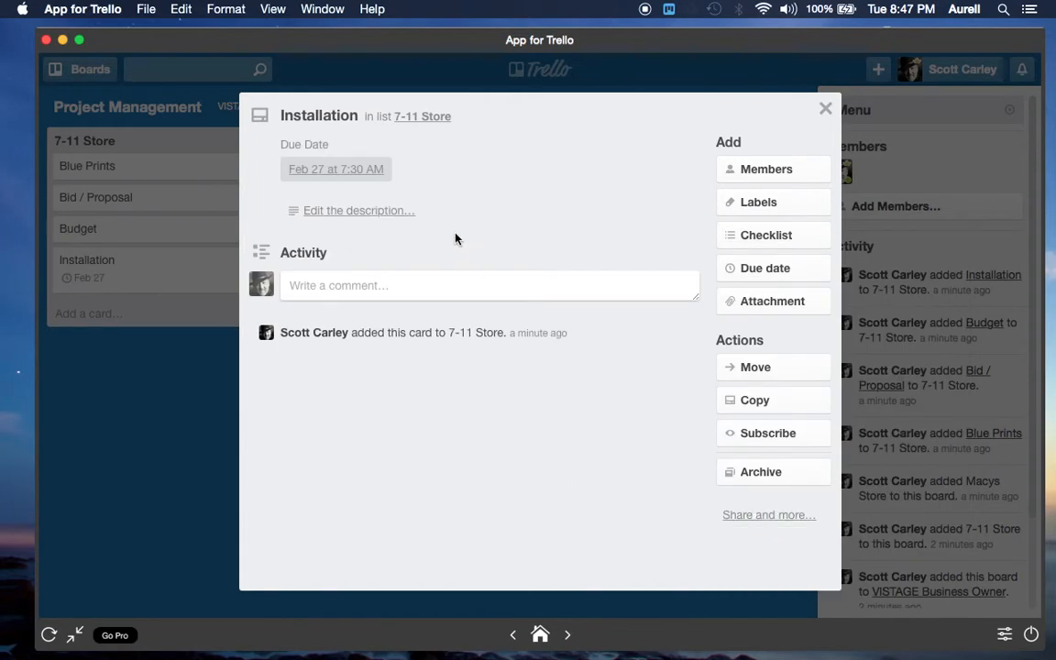
Add a checklist titled Installation Checklist to the Installation card
{"action": "left_click", "coordinate": [748, 246]}
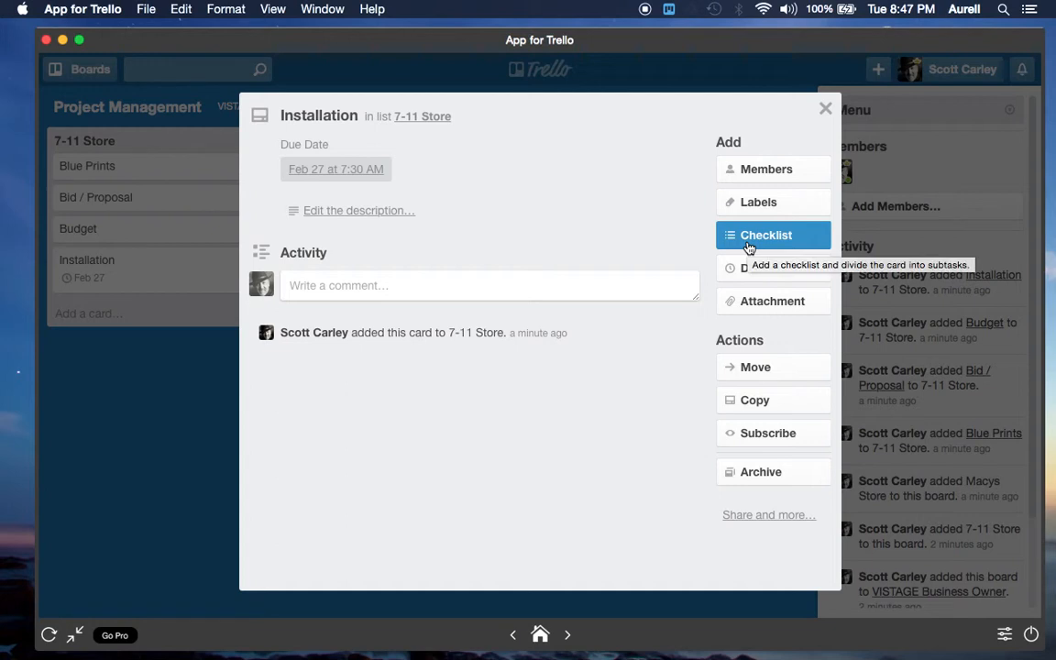
{"action": "left_click", "coordinate": [747, 240]}
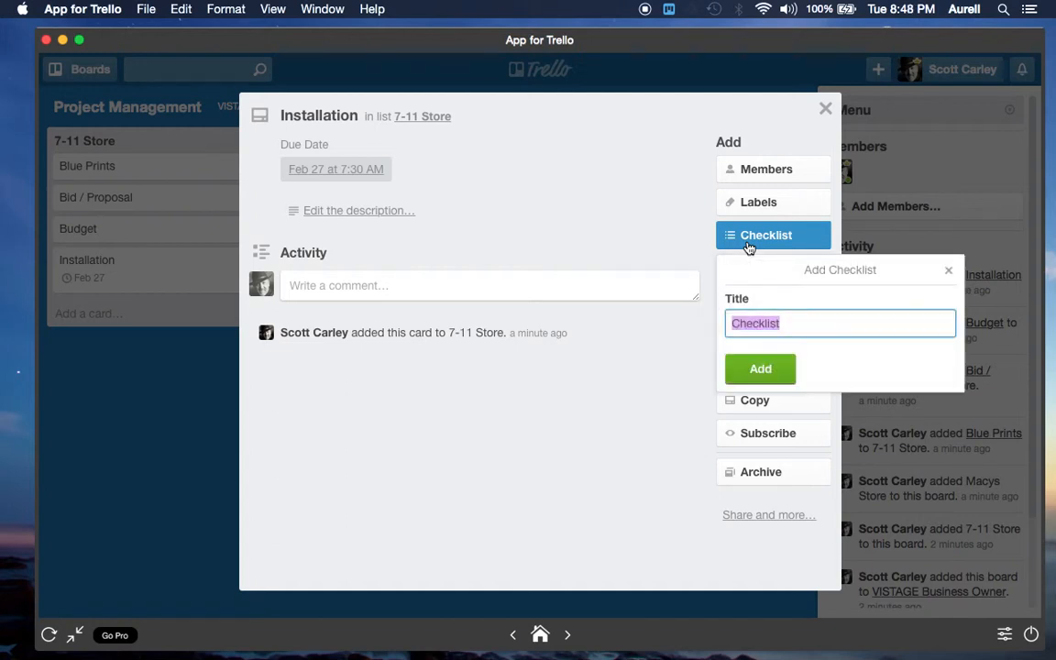
{"action": "type", "text": "Installation"}
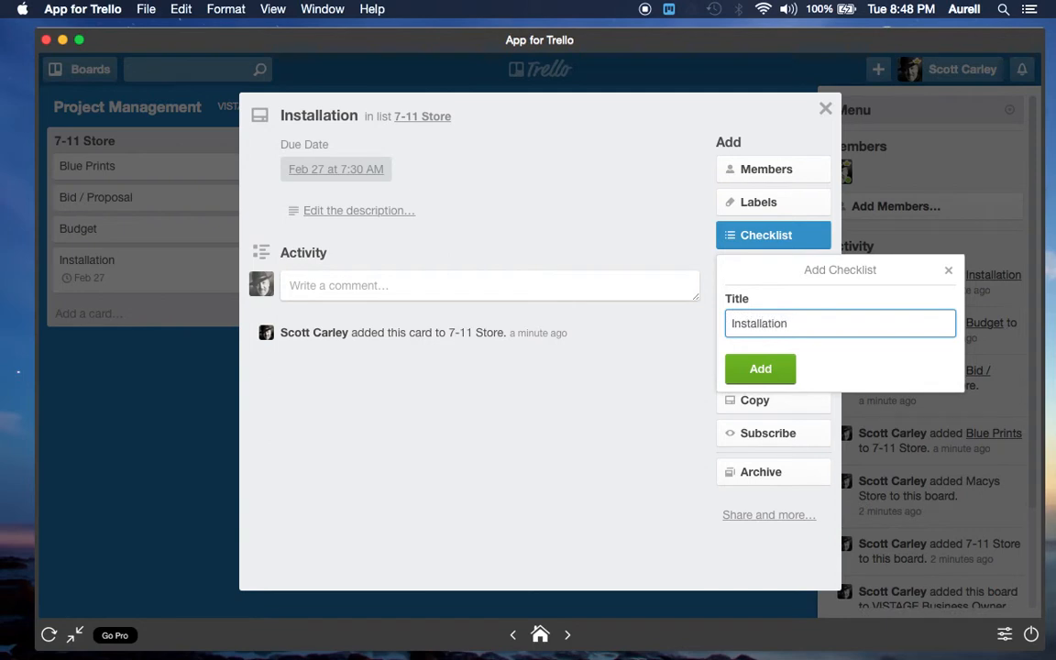
{"action": "type", "text": " CHe"}
{"action": "key", "text": "BackSpace"}
{"action": "key", "text": "BackSpace"}
{"action": "type", "text": "hecklist"}
{"action": "key", "text": "Return"}
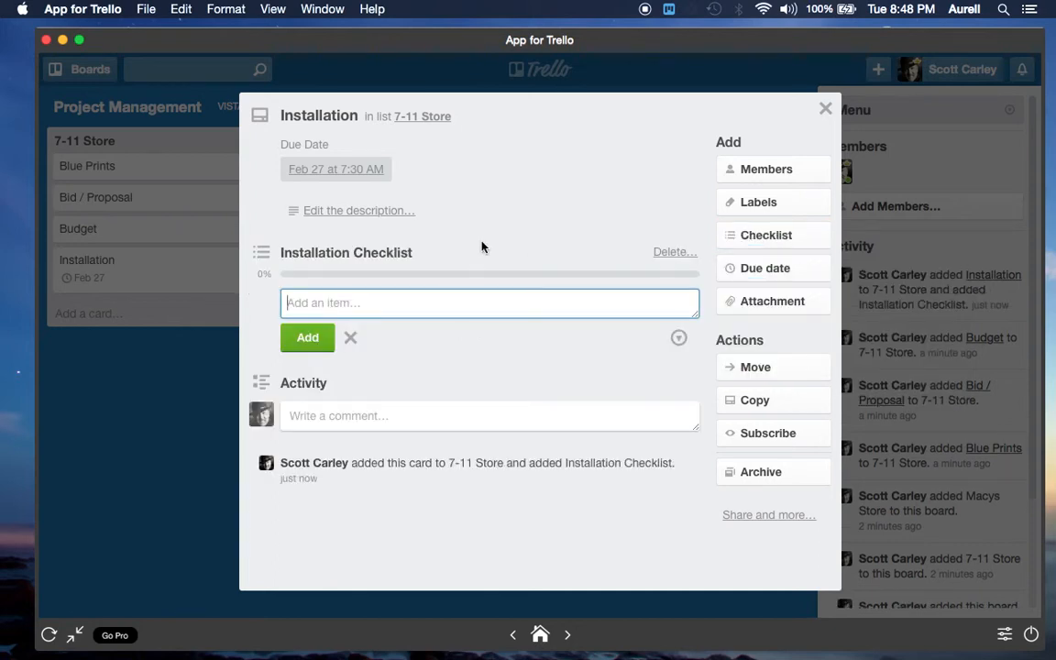
Add the items 6 cameras, Wiring and Monitor to the Installation Checklist
{"action": "type", "text": "6 cameras"}
{"action": "key", "text": "Return"}
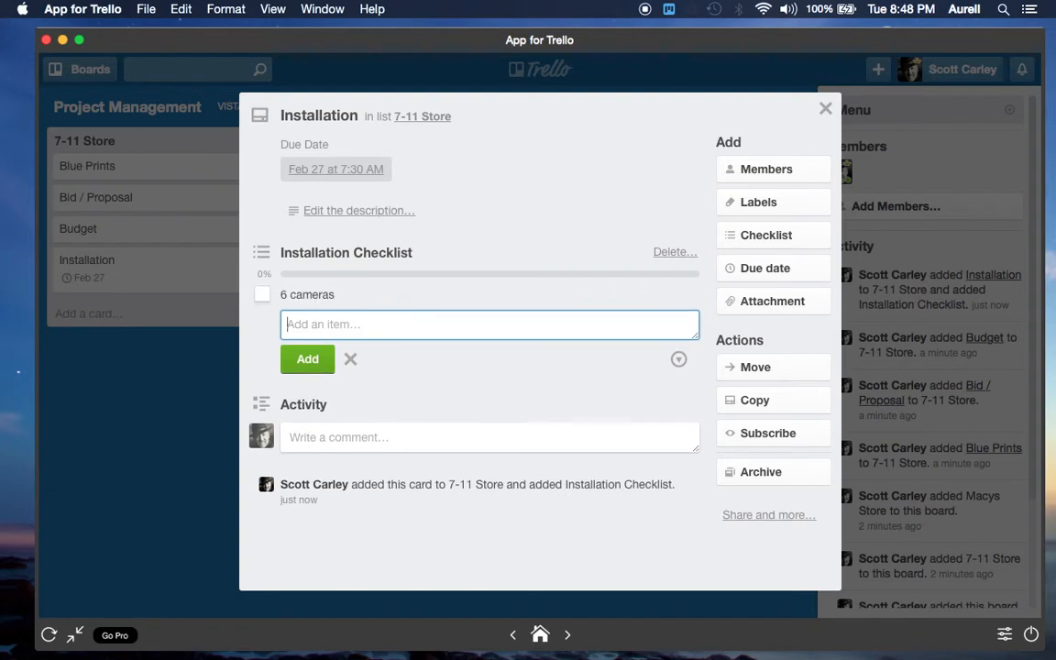
{"action": "type", "text": "Wiring"}
{"action": "key", "text": "Return"}
{"action": "type", "text": "Monitor"}
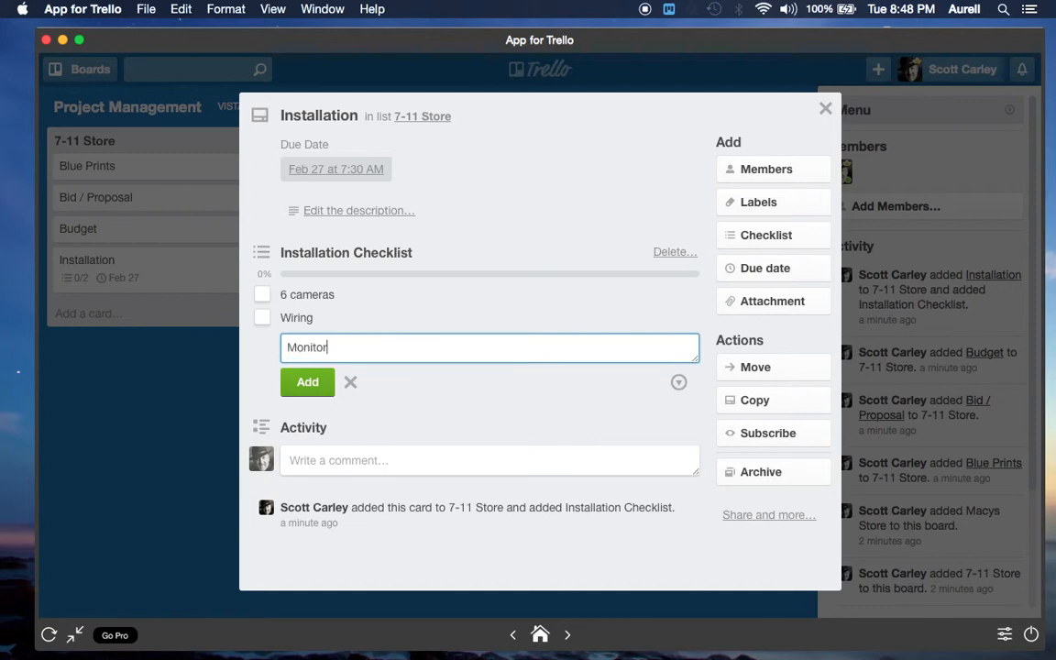
{"action": "key", "text": "Return"}
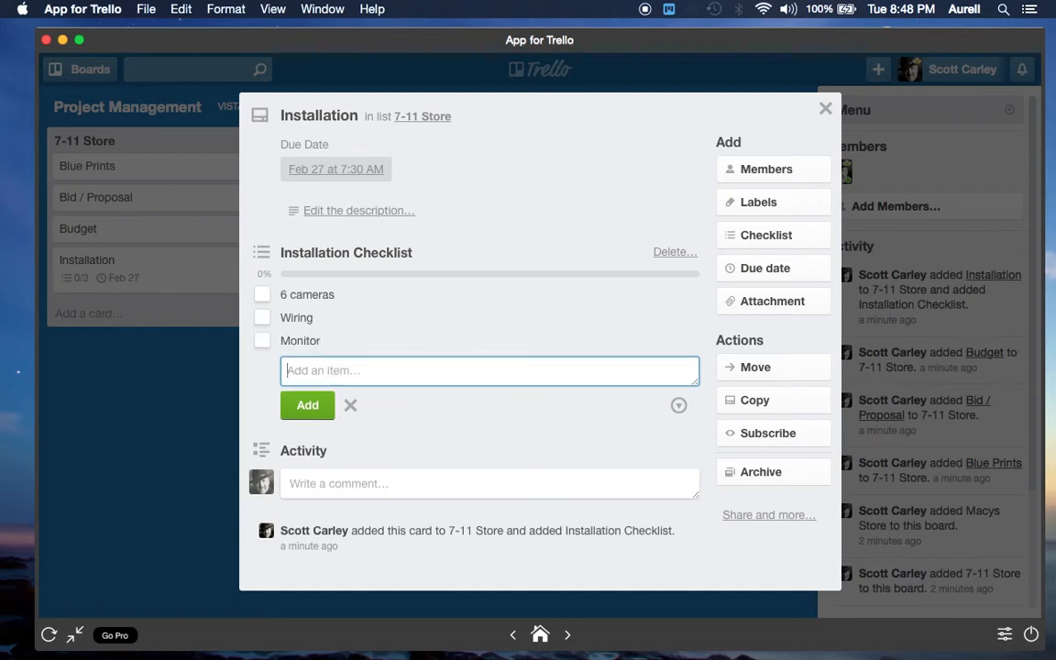
Add the items Supple feed / backup and Test to the Installation Checklist
{"action": "type", "text": "Supple feed / backup"}
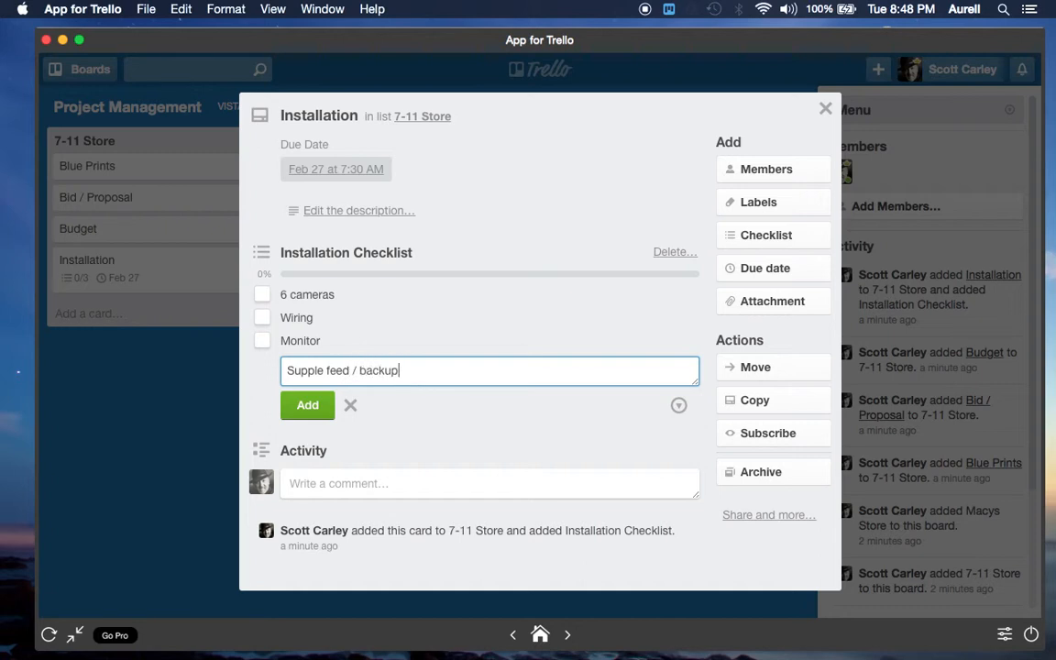
{"action": "key", "text": "Return"}
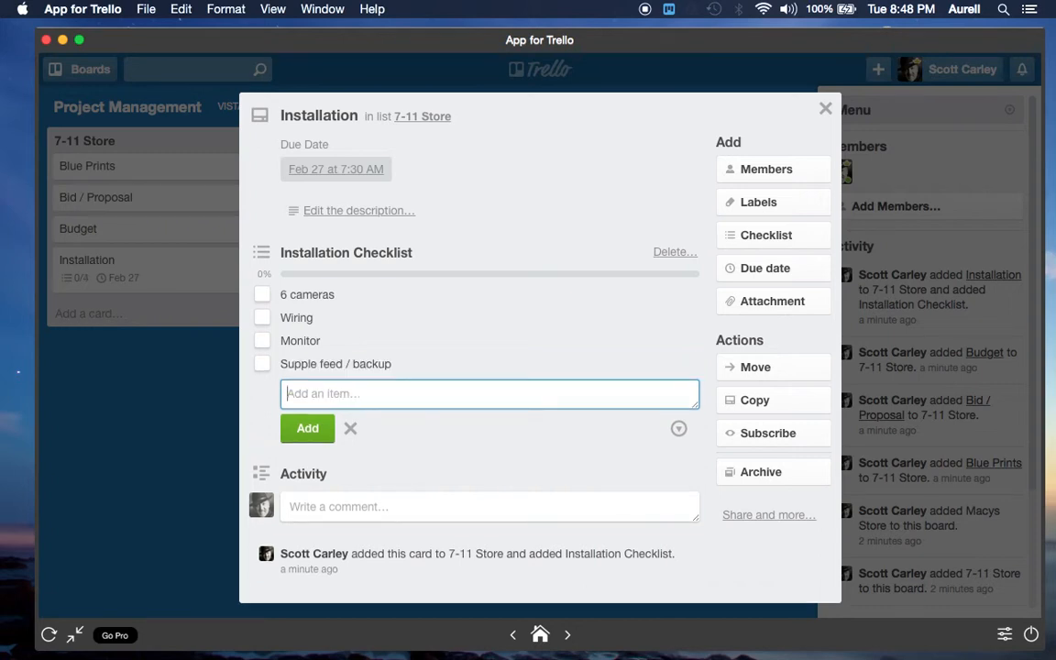
{"action": "type", "text": "Test"}
{"action": "key", "text": "Return"}
Add the items Clean up and Paperwork to the Installation Checklist
{"action": "type", "text": "C"}
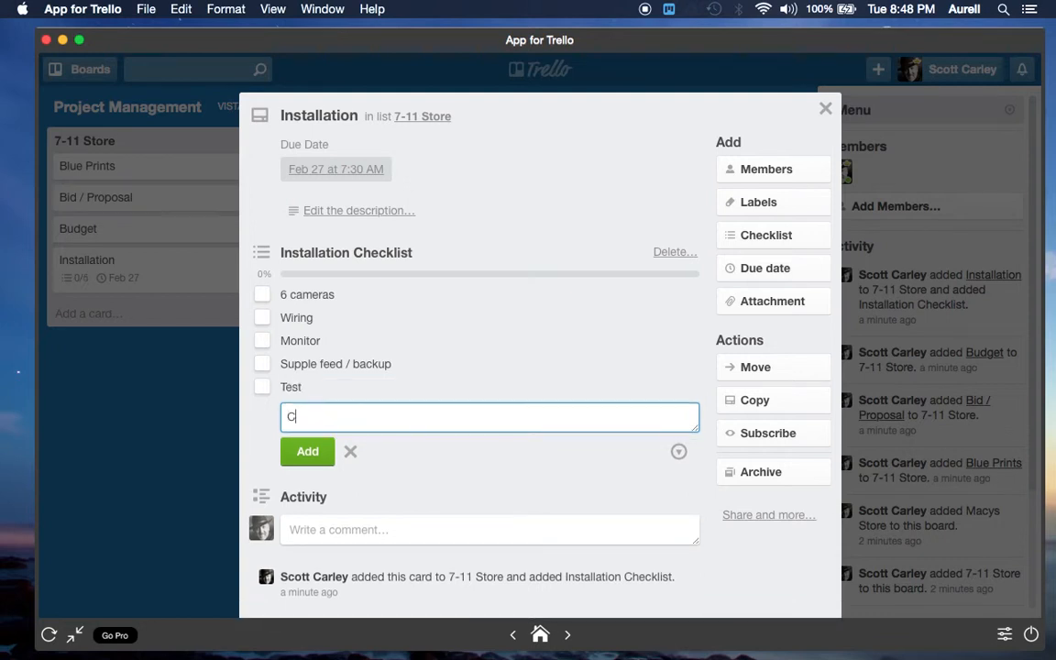
{"action": "type", "text": "lean up"}
{"action": "key", "text": "Return"}
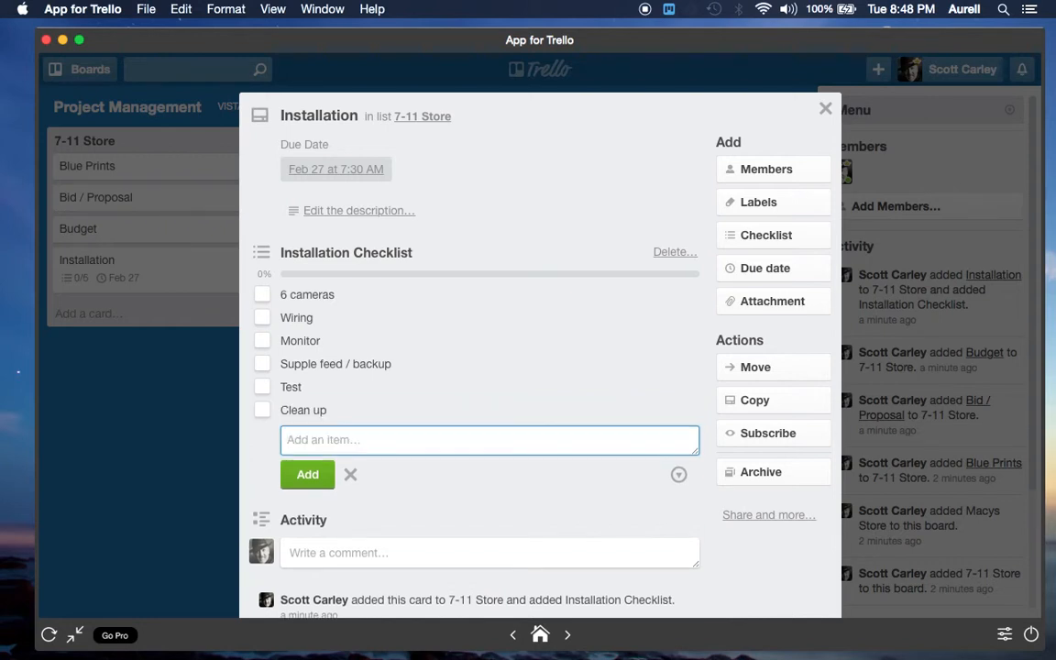
{"action": "type", "text": "Paperwork"}
{"action": "left_click", "coordinate": [309, 473]}
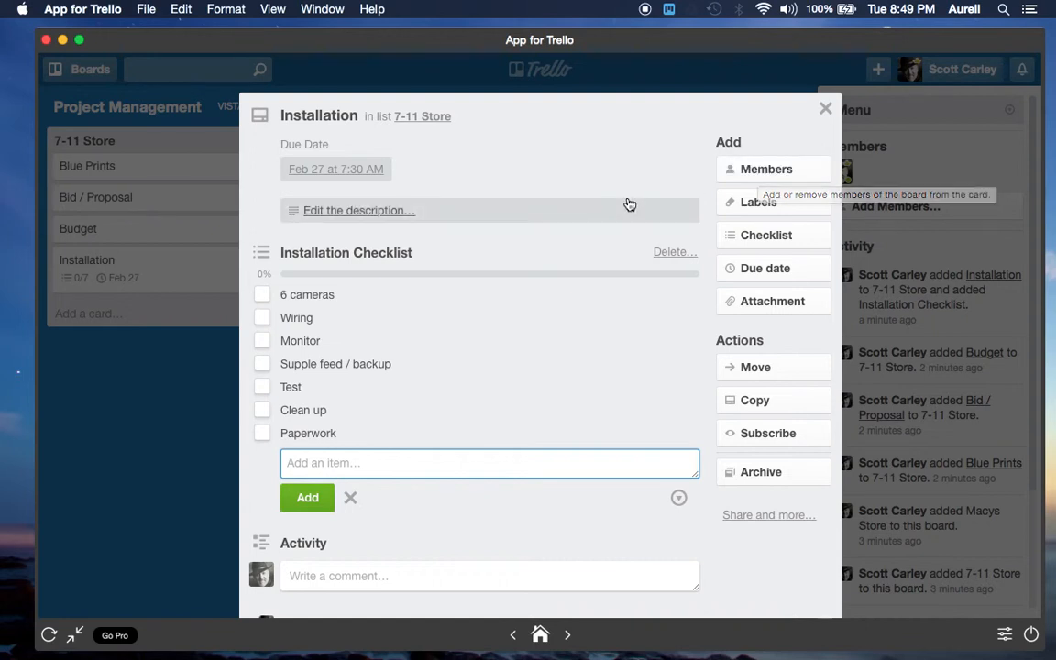
Mark 6 cameras, Wiring, Monitor, Clean up and Supple feed / backup as completed and close the Installation card
{"action": "left_click", "coordinate": [262, 295]}
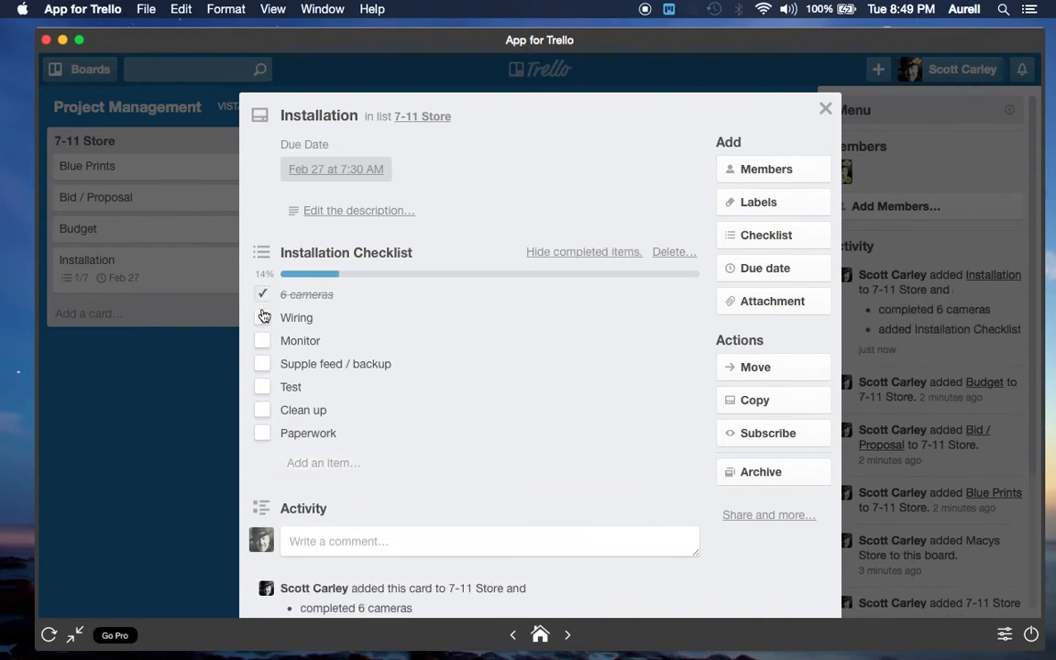
{"action": "left_click", "coordinate": [262, 317]}
{"action": "left_click", "coordinate": [264, 348]}
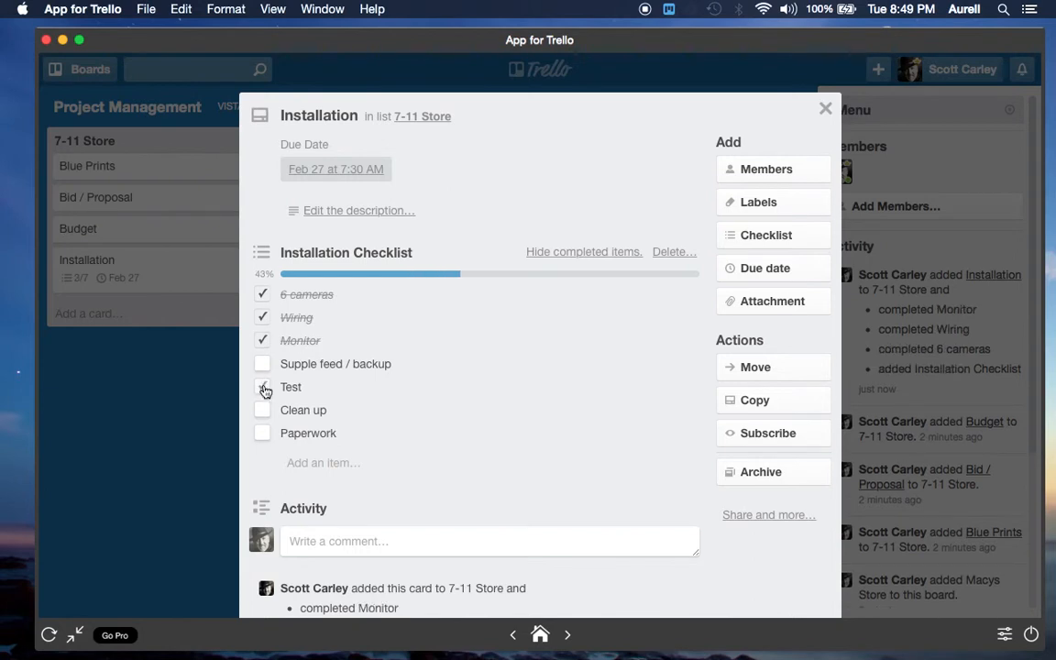
{"action": "left_click", "coordinate": [264, 410]}
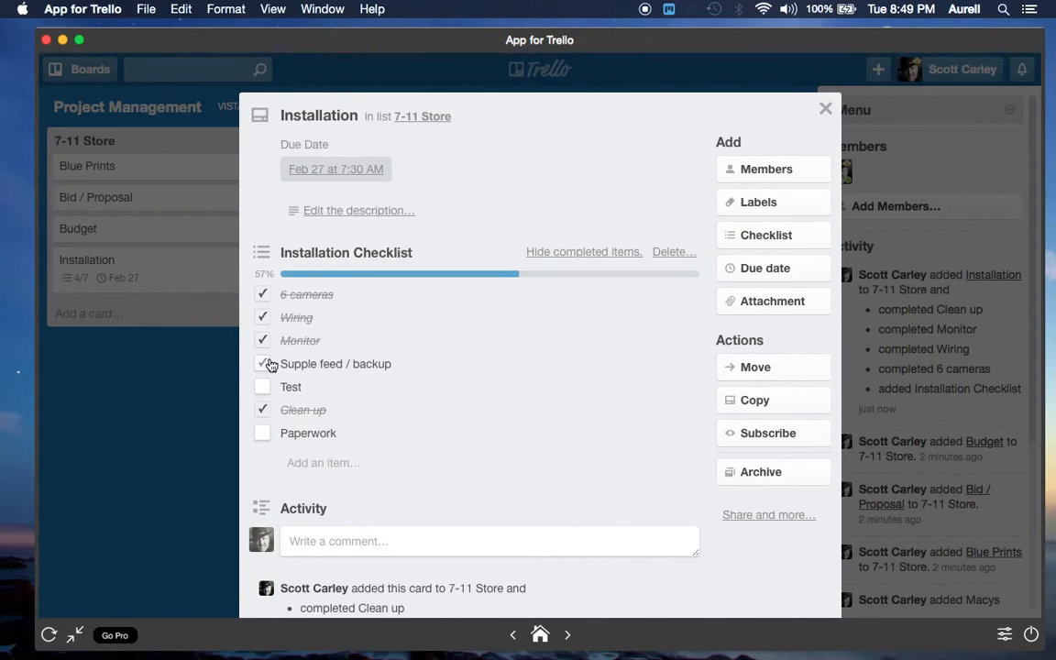
{"action": "left_click", "coordinate": [266, 364]}
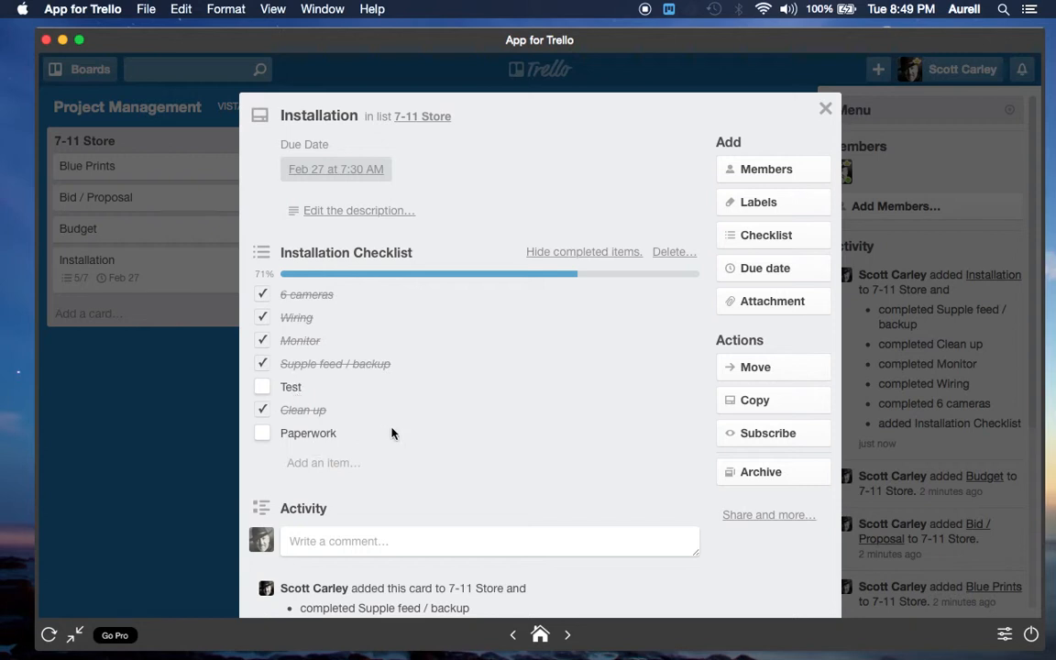
{"action": "left_click", "coordinate": [824, 111]}
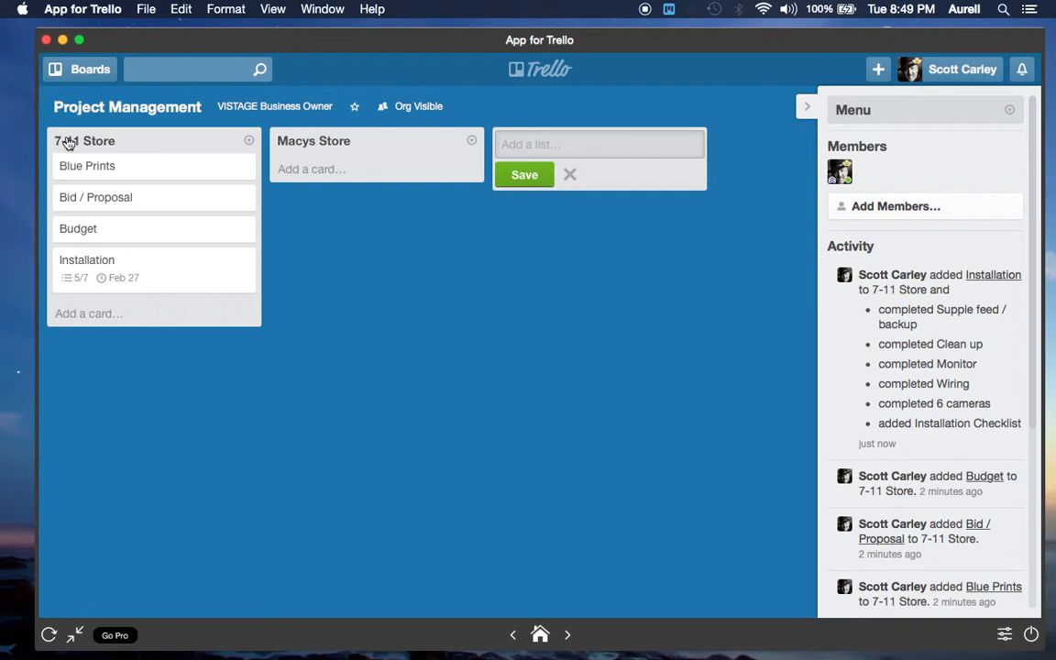
Reopen the Installation card to review which checklist items are still open, and close it
{"action": "left_click", "coordinate": [94, 262]}
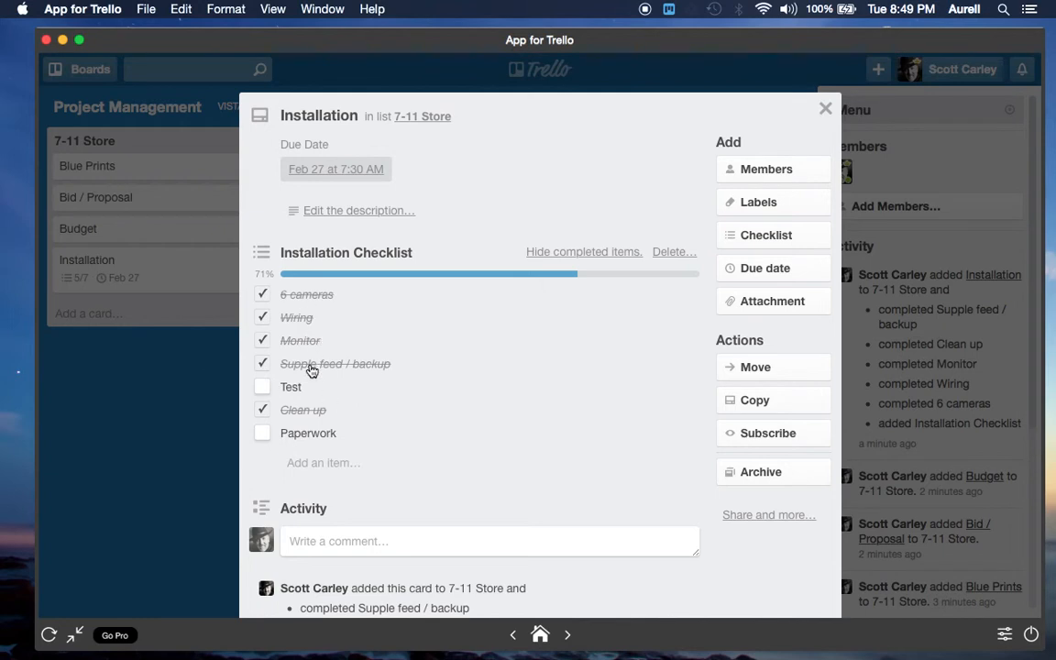
{"action": "left_click", "coordinate": [265, 390]}
{"action": "left_click", "coordinate": [825, 108]}
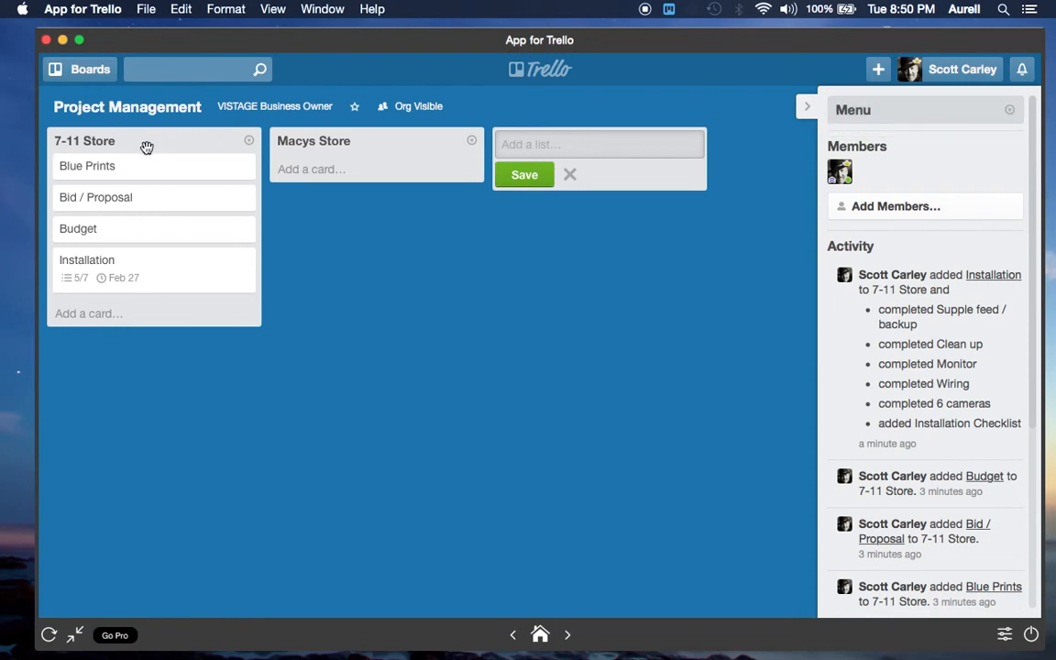
Reorder the board's lists so that 7-11 Store comes after Macys Store
{"action": "left_click_drag", "start_coordinate": [146, 148], "coordinate": [728, 142]}
{"action": "left_click_drag", "start_coordinate": [133, 138], "coordinate": [380, 144]}
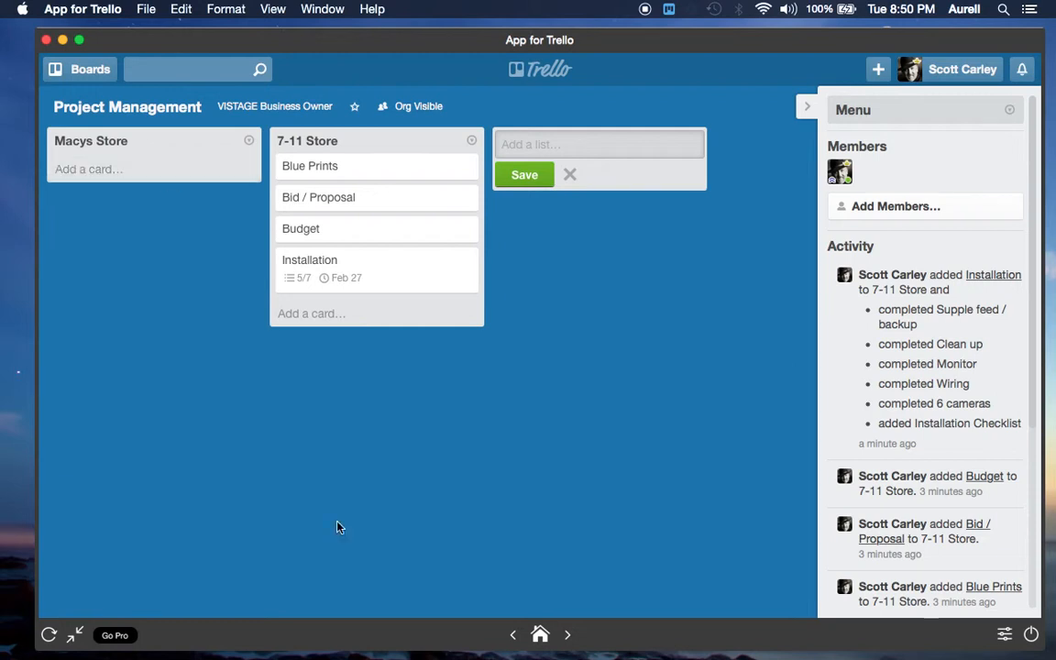
Return to the boards overview and open the 1 VISTAGE CEO Weekly board of the VISTAGE Business Owner organization
{"action": "left_click", "coordinate": [539, 637]}
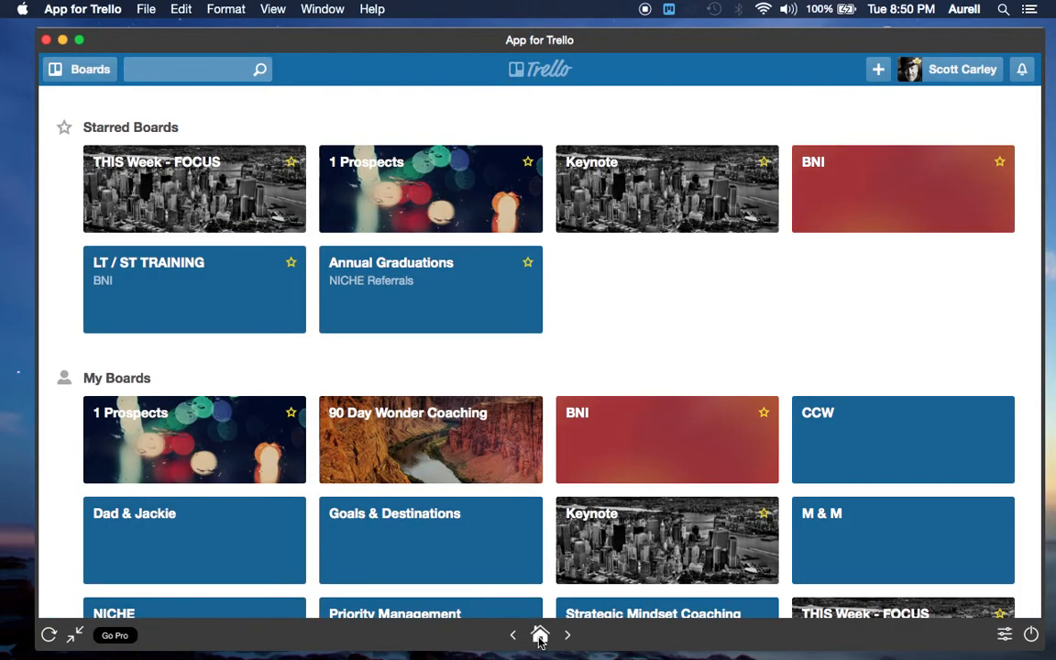
{"action": "scroll", "coordinate": [506, 570], "scroll_direction": "down", "scroll_amount": 10}
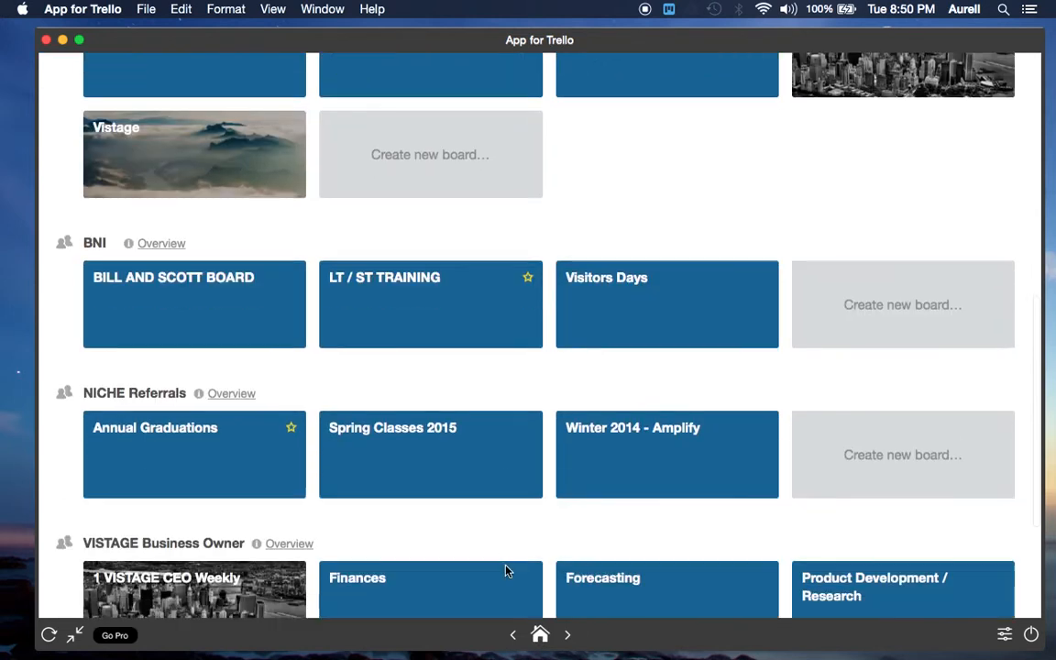
{"action": "scroll", "coordinate": [507, 570], "scroll_direction": "down", "scroll_amount": 4}
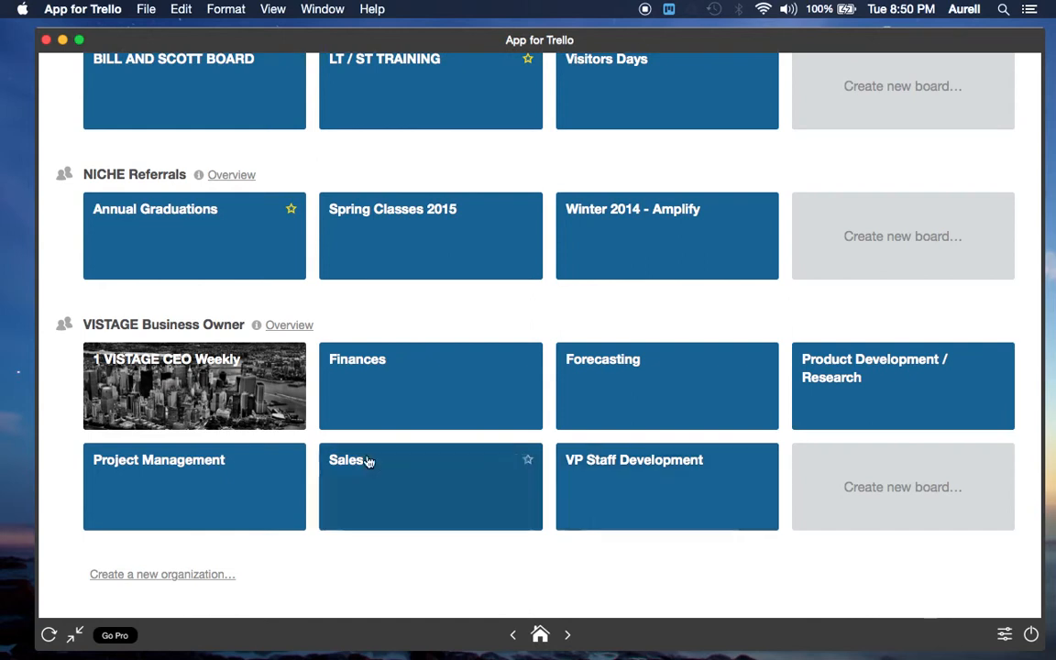
{"action": "left_click", "coordinate": [156, 366]}
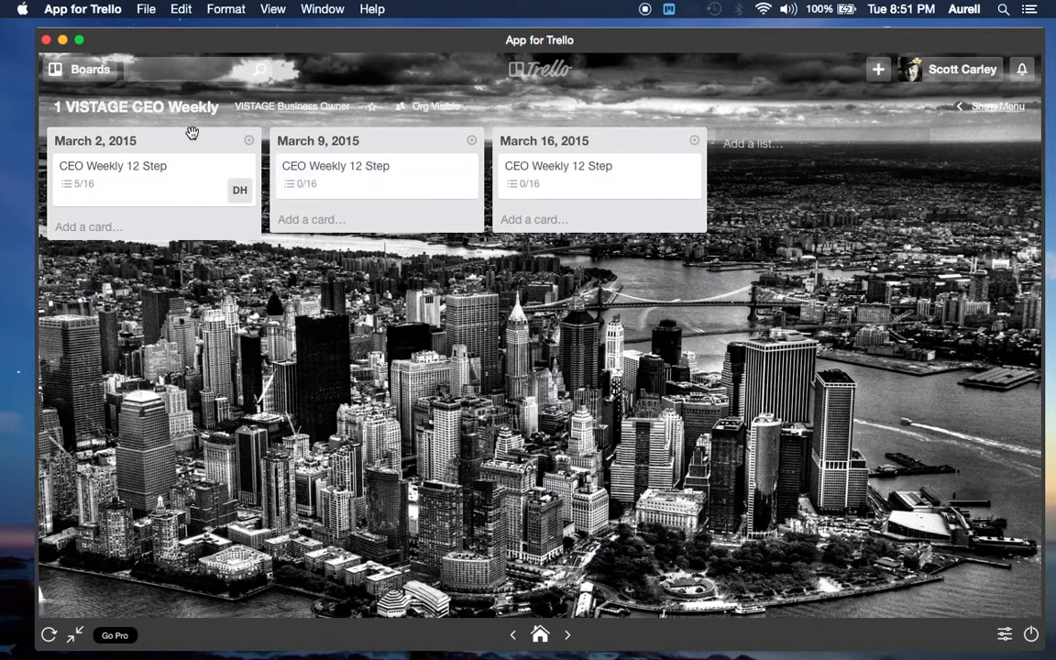
Review the Main Things checklist on the CEO Weekly 12 Step card in the March 2, 2015 list, and close the card
{"action": "left_click", "coordinate": [105, 173]}
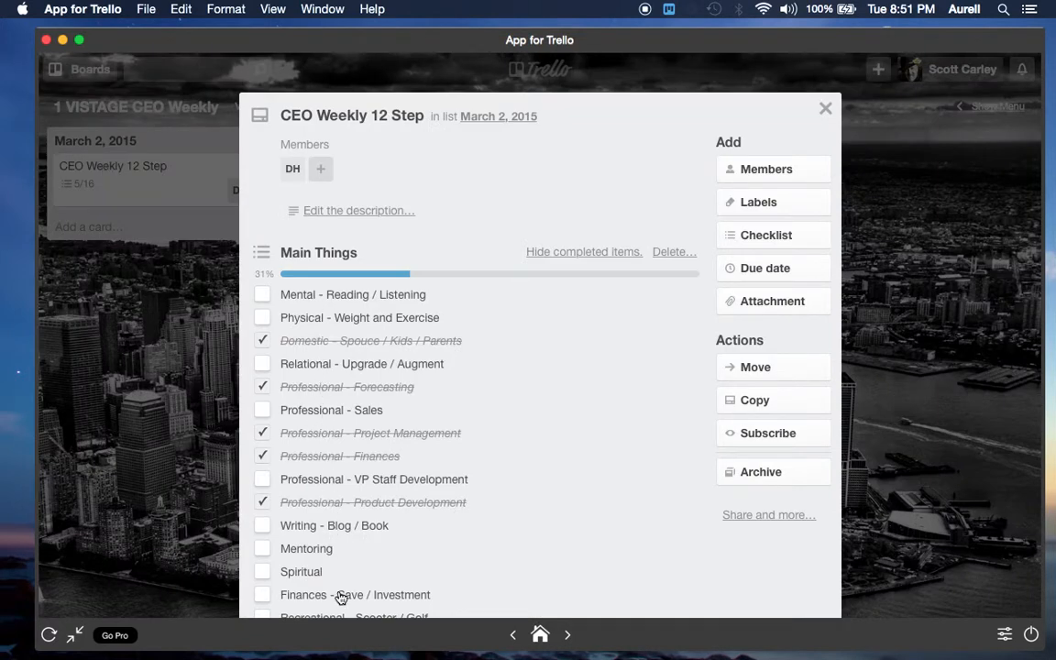
{"action": "scroll", "coordinate": [340, 598], "scroll_direction": "down", "scroll_amount": 2}
{"action": "scroll", "coordinate": [340, 597], "scroll_direction": "down", "scroll_amount": 4}
{"action": "scroll", "coordinate": [339, 595], "scroll_direction": "up", "scroll_amount": 2}
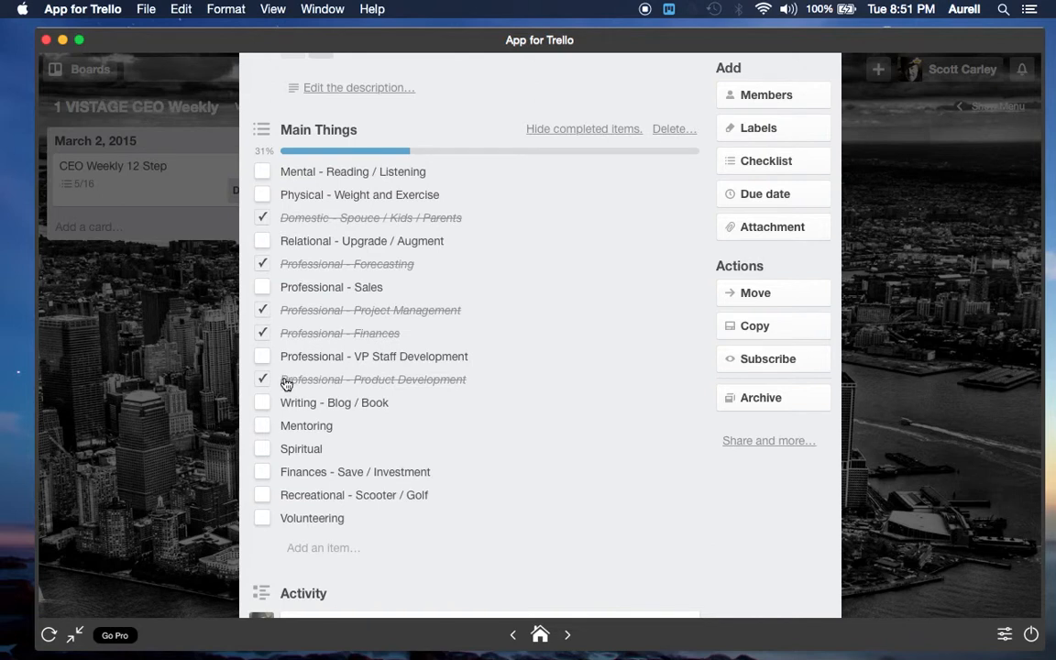
{"action": "scroll", "coordinate": [573, 286], "scroll_direction": "up", "scroll_amount": 3}
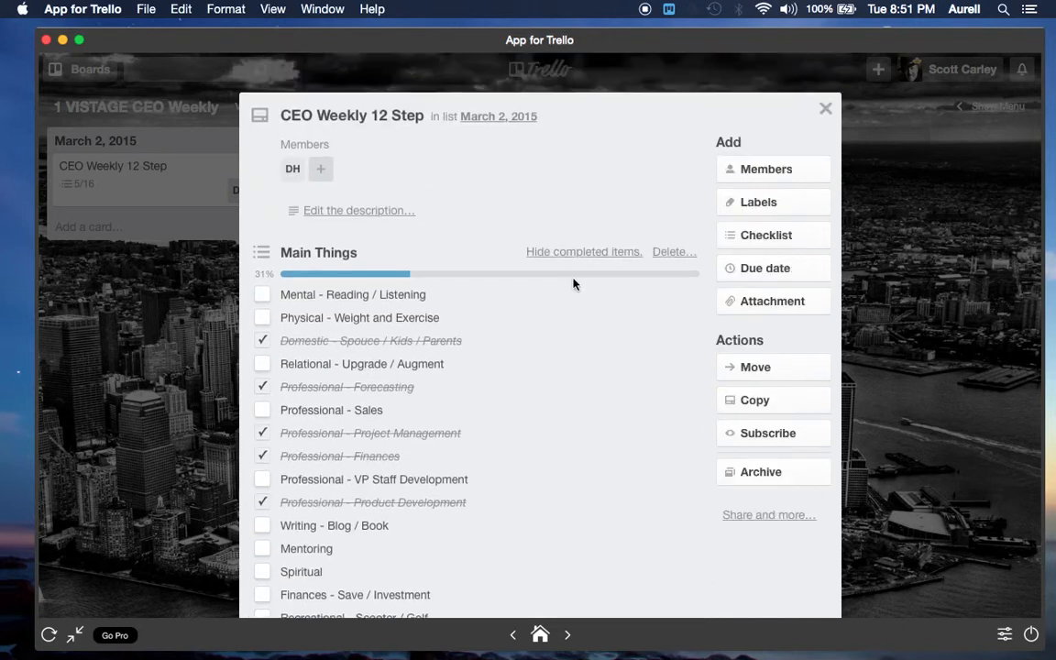
{"action": "left_click", "coordinate": [825, 108]}
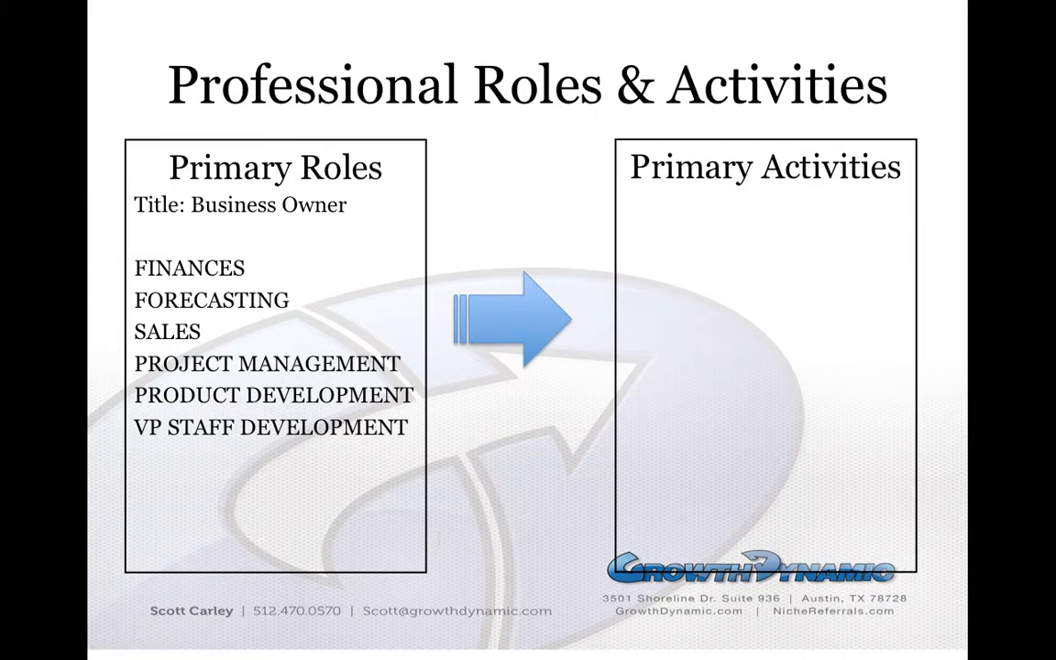
{"action": "key", "text": "Right"}
{"action": "key", "text": "Right"}
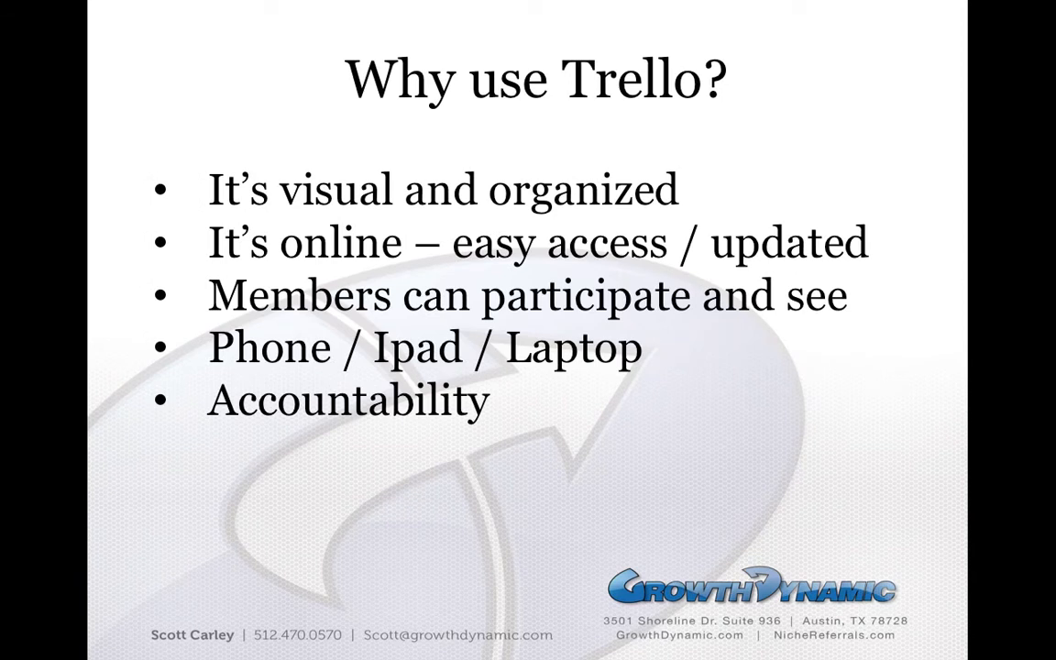